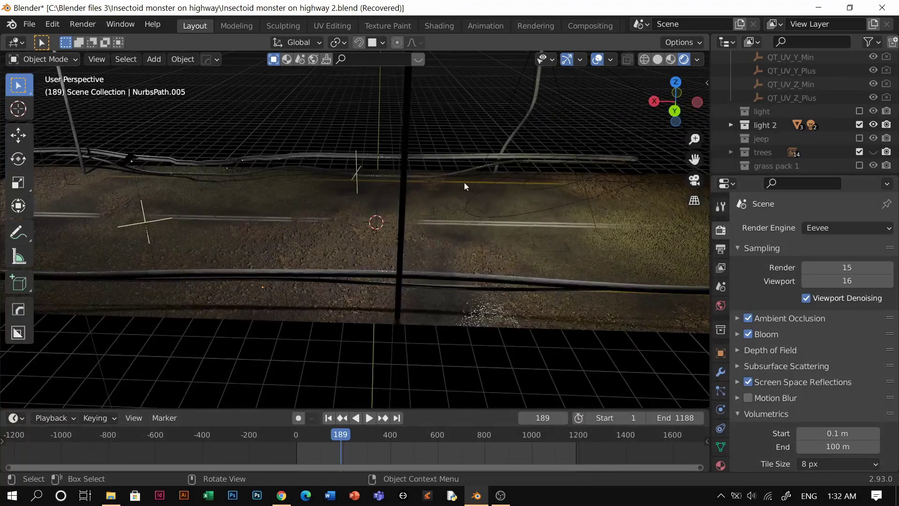
- Hide the viewport overlays and examine the highway scene's blended road surface alongside the YouTube material-blending tutorial in Chrome
click(597, 59)
middle_drag(414, 269, 543, 257)
click(282, 495)
scroll(157, 279, up, 2)
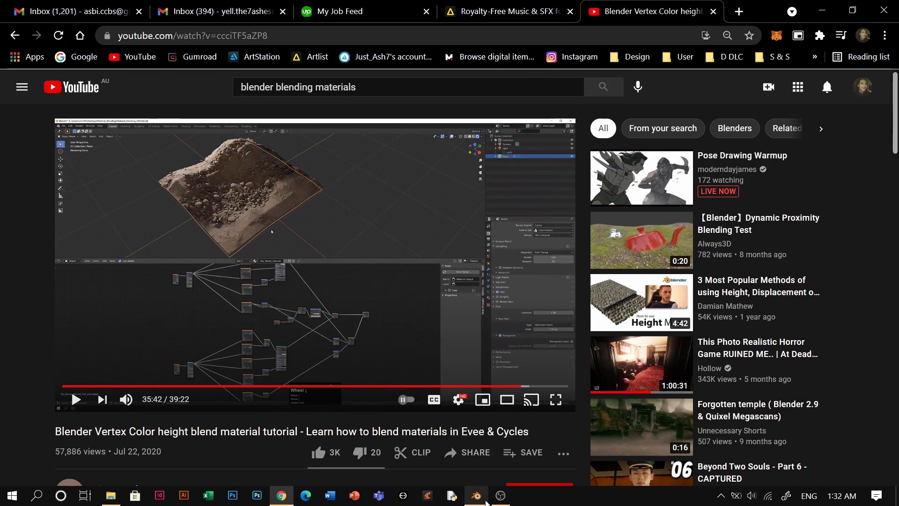
click(482, 499)
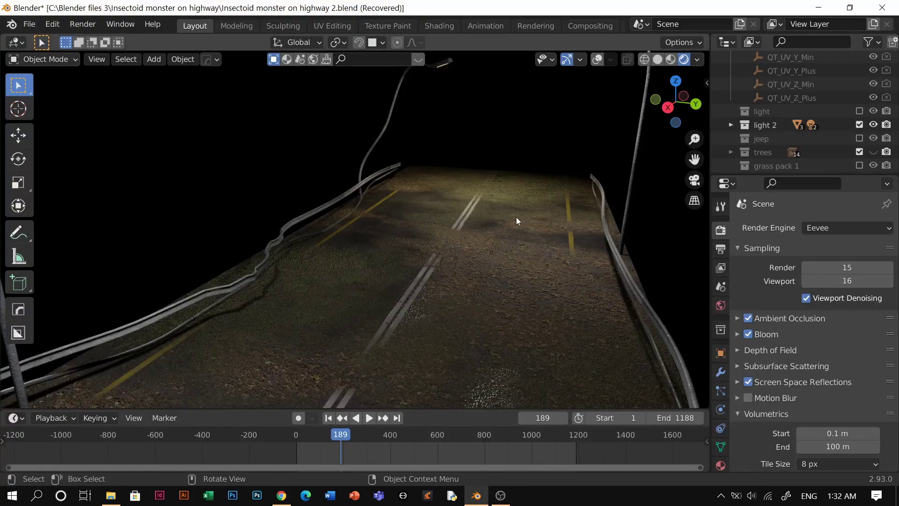
middle_drag(516, 218, 538, 215)
click(282, 495)
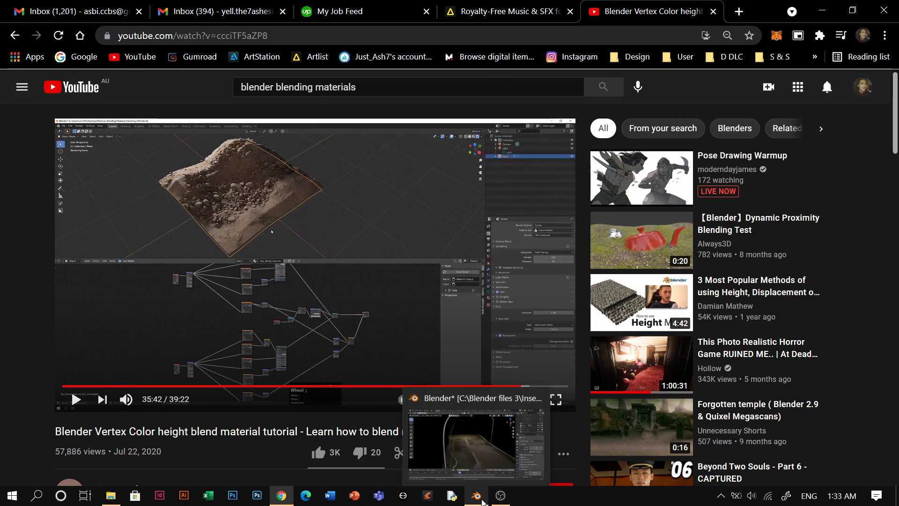
click(477, 495)
middle_drag(409, 224, 411, 260)
scroll(412, 262, up, 2)
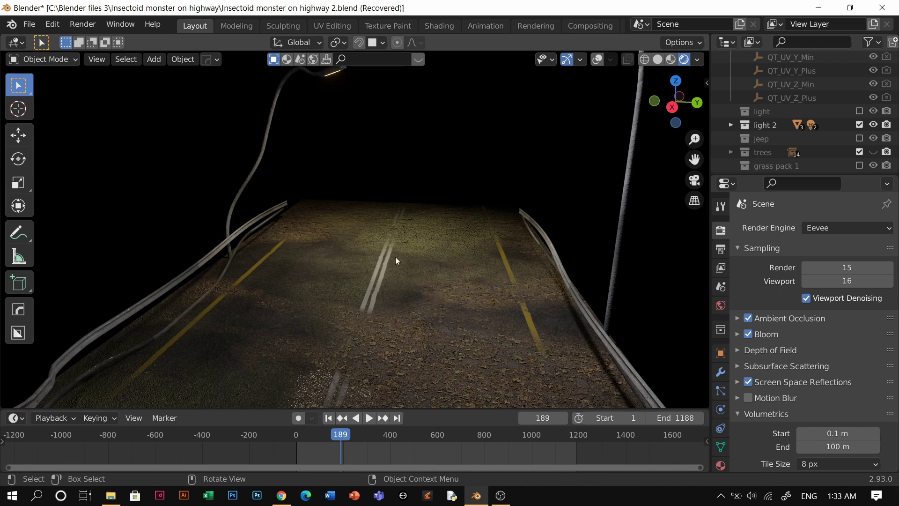
middle_drag(398, 269, 216, 325)
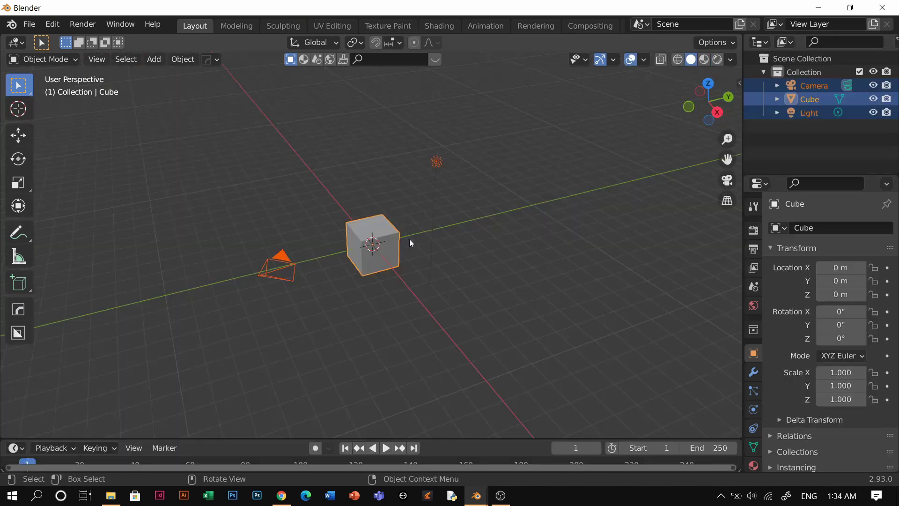
- Delete all default objects from the new scene and add a mesh plane
key(a)
key(Delete)
key(shift+a)
mouse_move(344, 206)
click(469, 234)
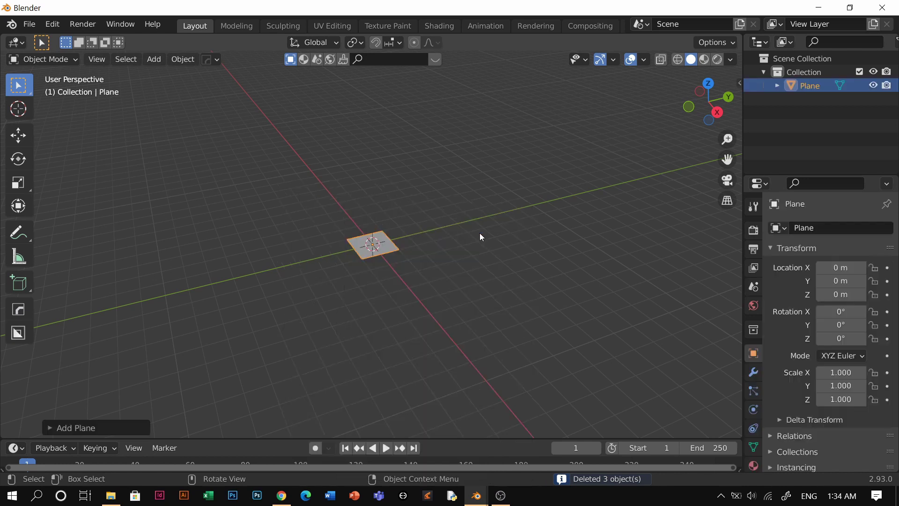
- Scale the plane by a factor of 6 and apply its scale
key(s)
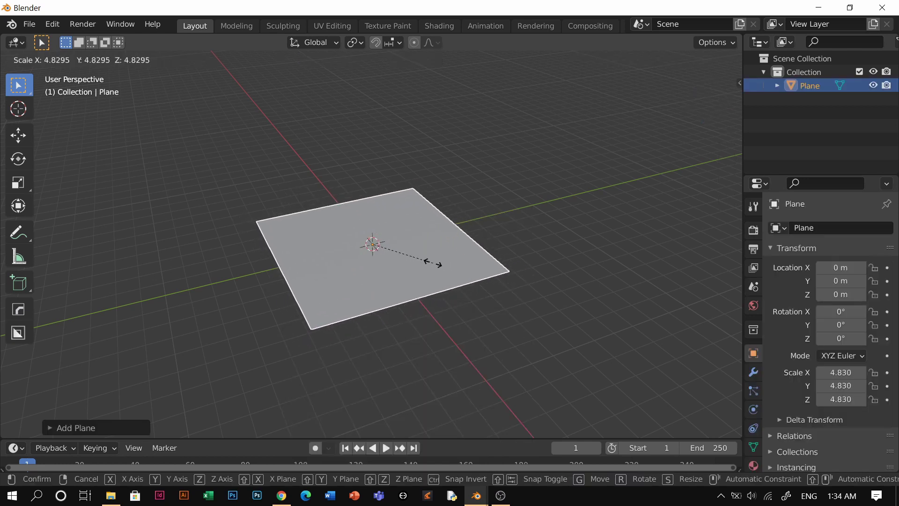
text(6)
click(434, 263)
key(ctrl+a)
key(s)
- Switch the 3D viewport shading to Material Preview
scroll(434, 261, up, 7)
scroll(441, 281, up, 2)
key(shift+grave)
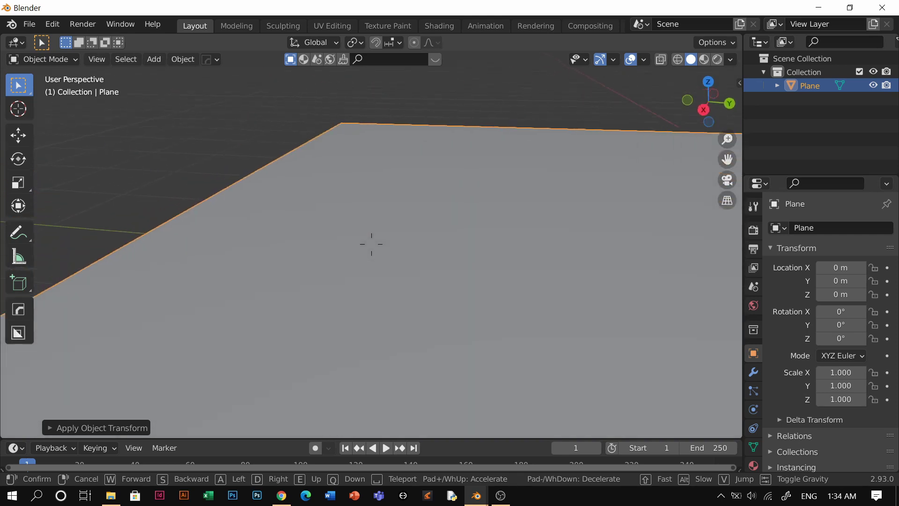
key(Escape)
scroll(424, 215, down, 3)
middle_drag(412, 207, 384, 218)
key(z)
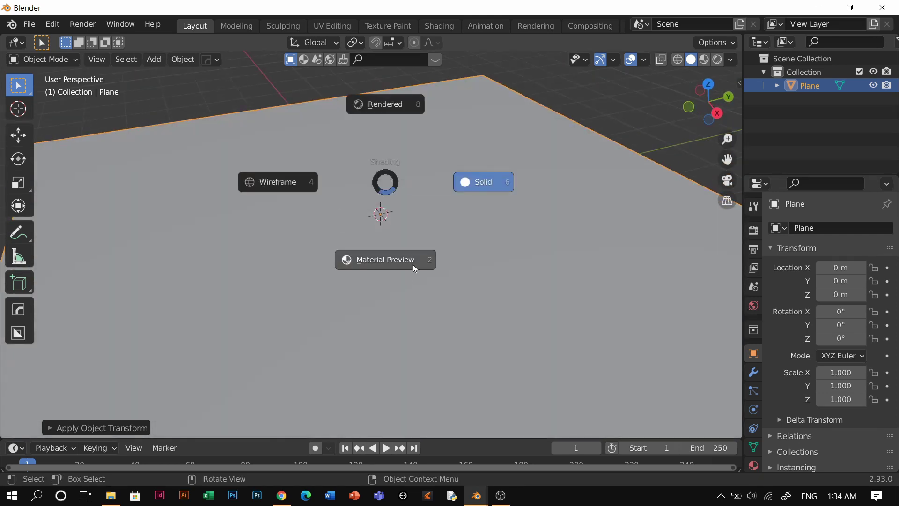
click(414, 275)
- Create a new material for the plane
scroll(454, 242, down, 3)
middle_drag(454, 239, 460, 216)
key(g)
right_click(495, 231)
click(753, 466)
click(856, 286)
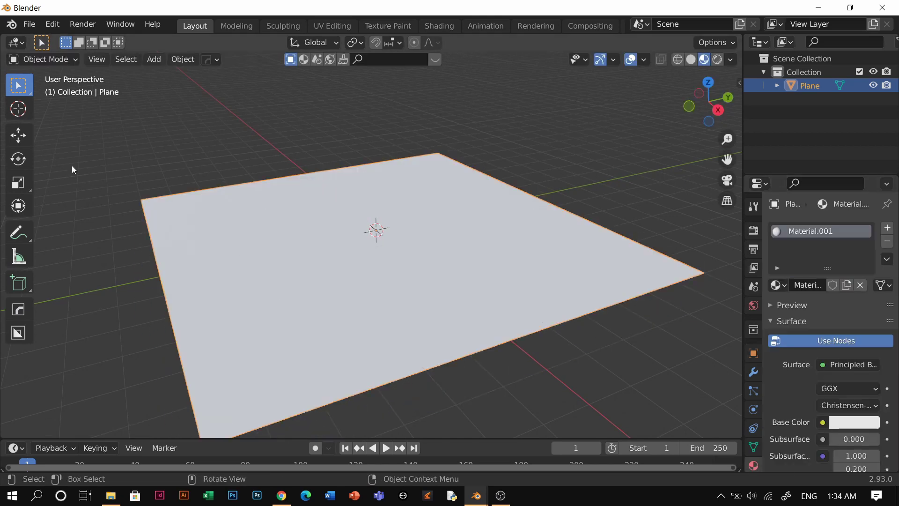
- Split the 3D viewport vertically, turn the new area into a Shader Editor and hide its sidebar
drag(26, 37, 281, 127)
click(18, 43)
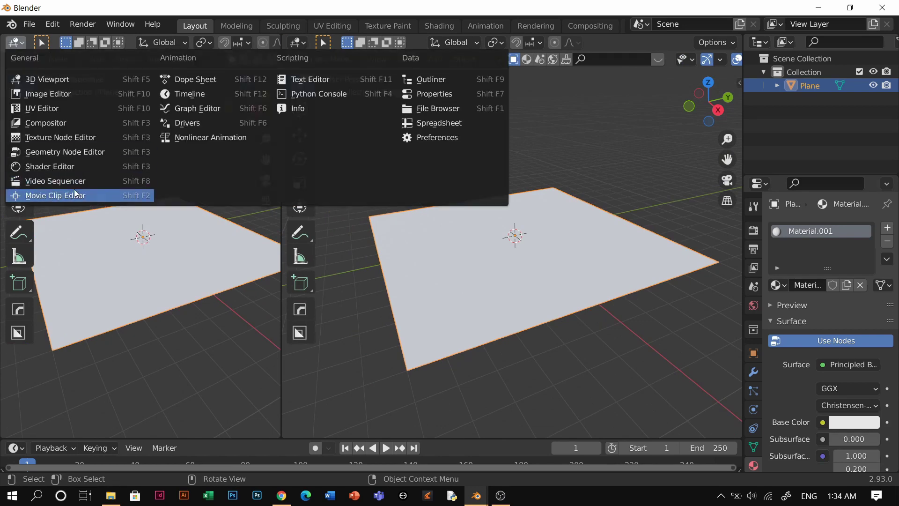
click(74, 167)
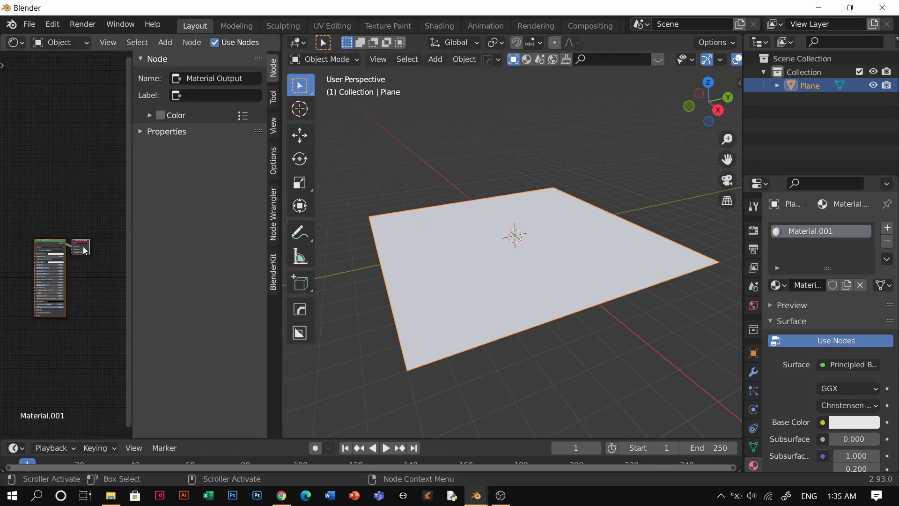
key(n)
scroll(135, 256, up, 2)
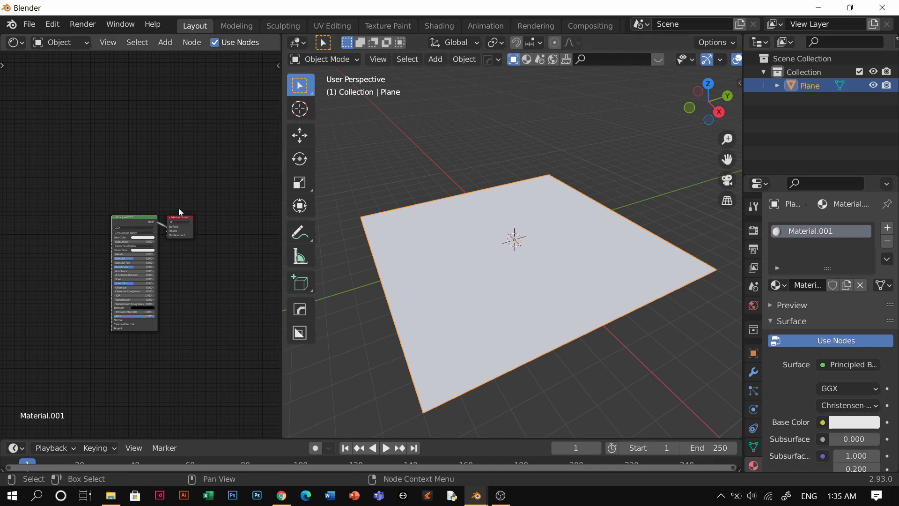
- Use Principled Texture Setup to load the Color, Normal and Roughness images from the Ground037_2K-PNG folder in Materials
key(ctrl+shift+t)
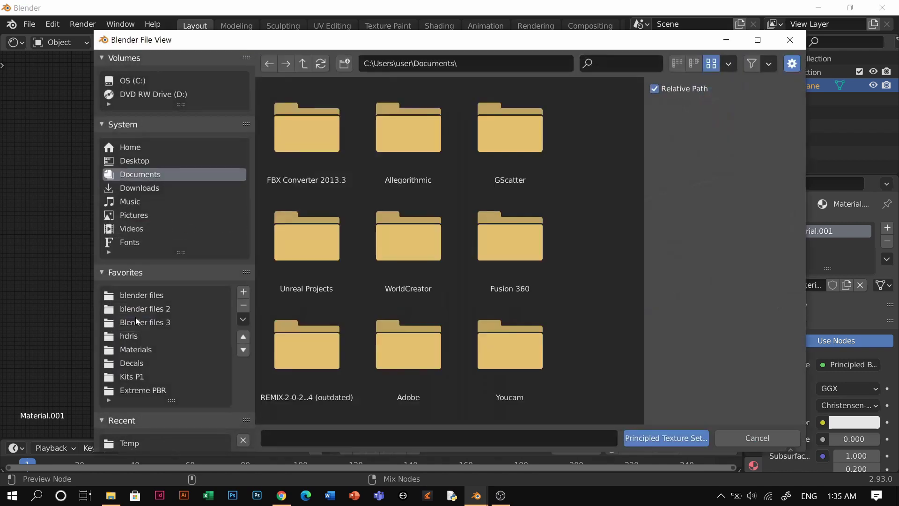
click(153, 351)
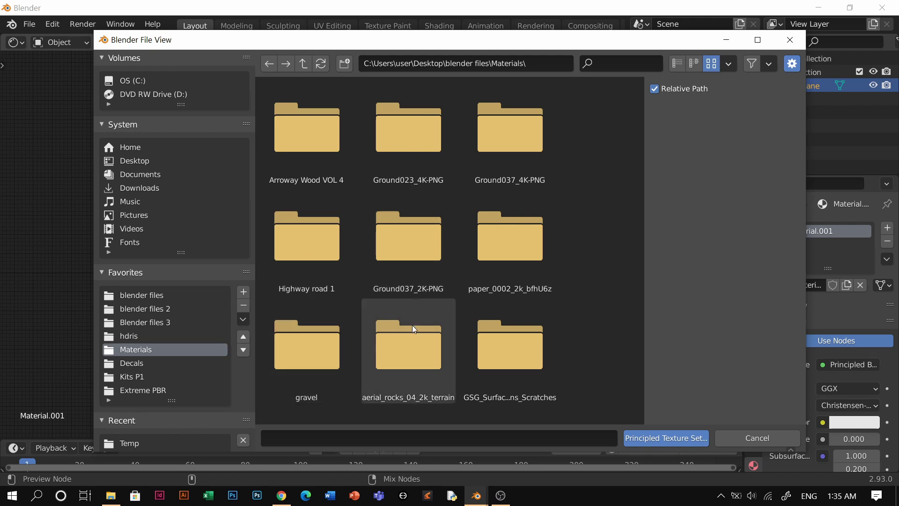
double_click(434, 248)
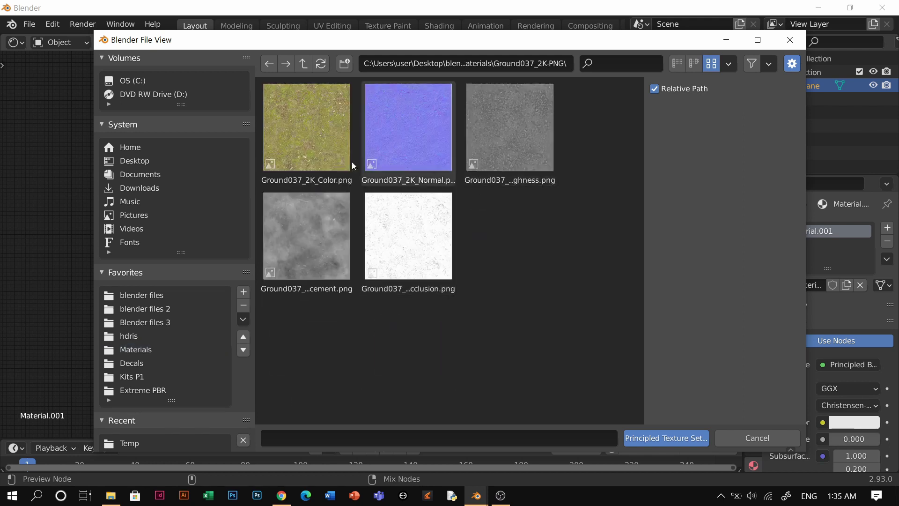
click(292, 111)
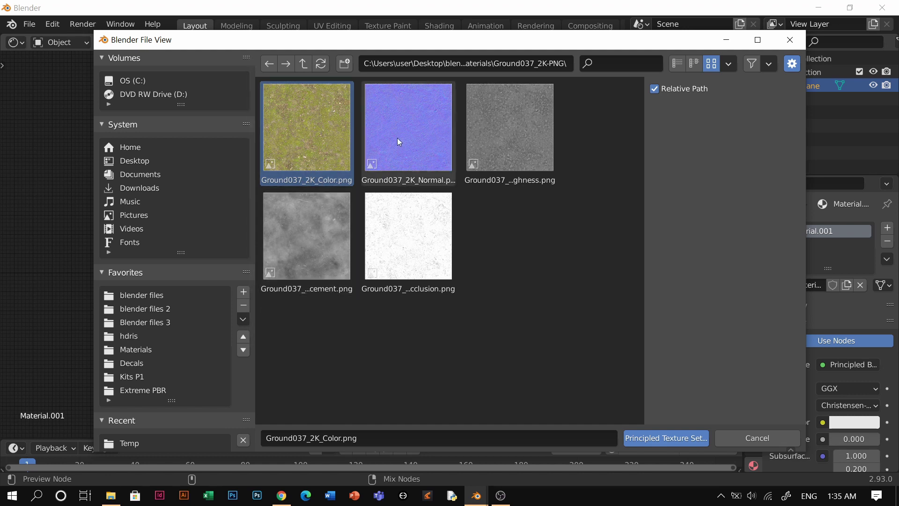
shift+click(401, 150)
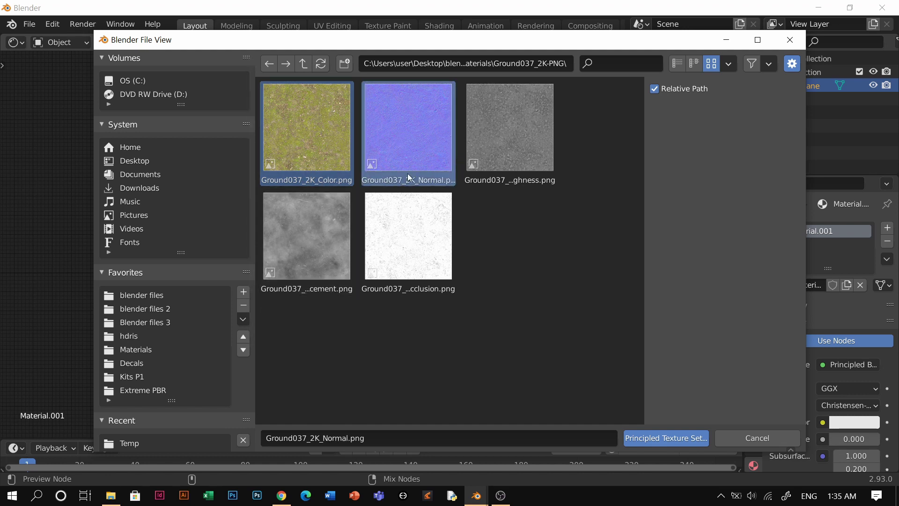
shift+click(521, 120)
click(670, 434)
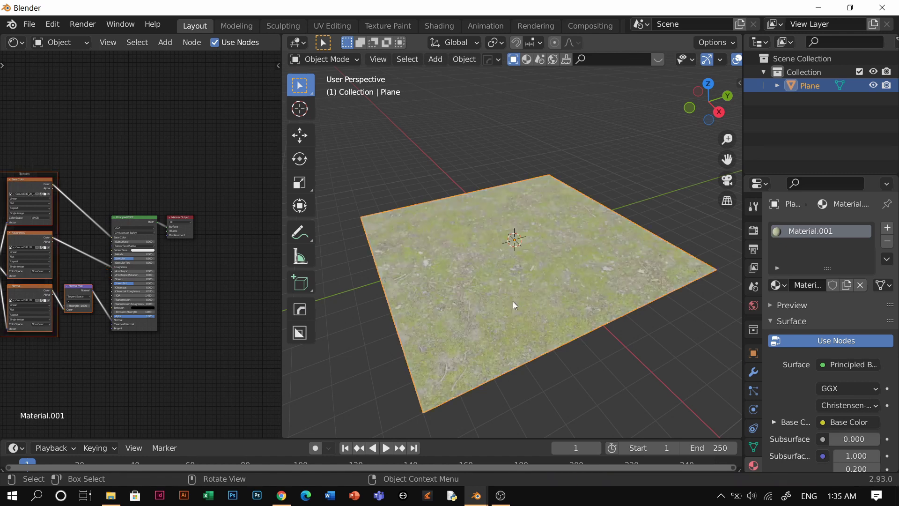
- Examine the ground texture on the plane and the generated mapping and texture nodes
middle_drag(574, 248, 593, 236)
scroll(583, 257, up, 3)
scroll(191, 238, down, 3)
middle_drag(116, 230, 233, 239)
scroll(243, 213, up, 1)
click(214, 159)
middle_drag(219, 197, 203, 201)
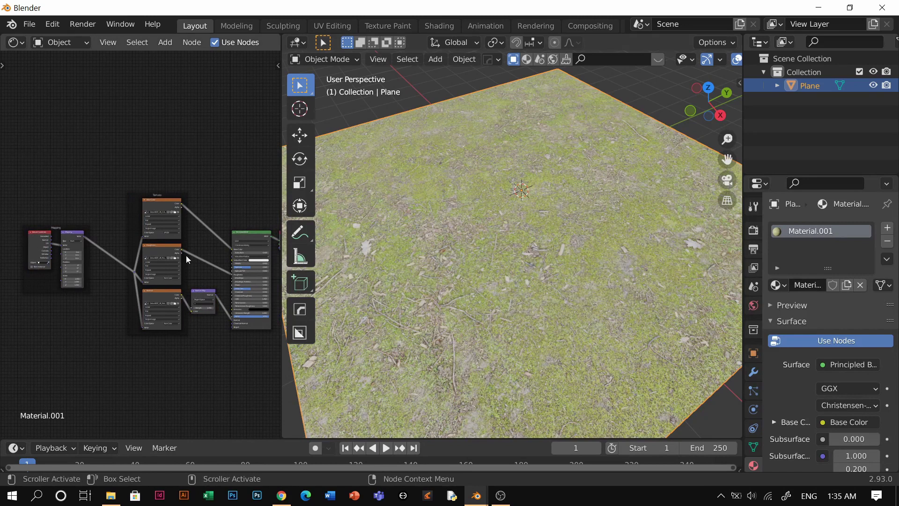
scroll(180, 259, up, 2)
middle_drag(180, 259, 212, 276)
scroll(212, 276, up, 1)
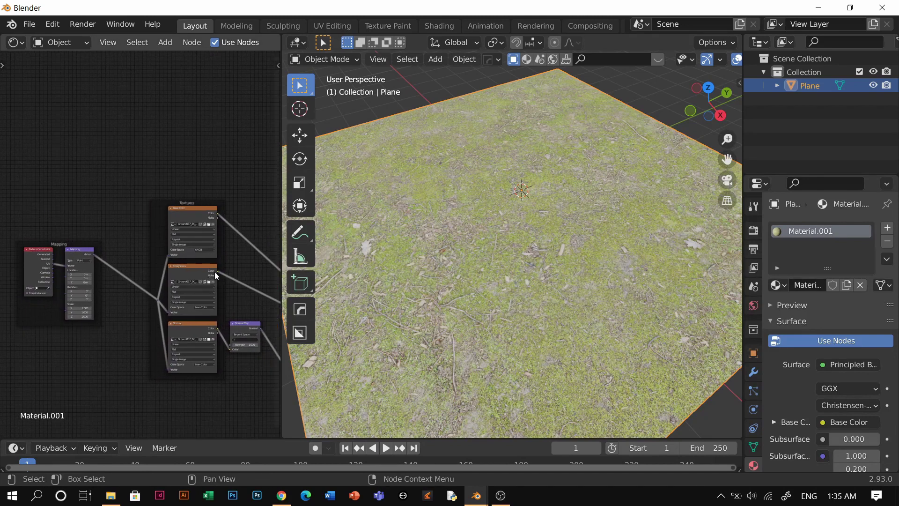
scroll(520, 281, down, 2)
middle_drag(521, 281, 526, 257)
scroll(527, 257, up, 1)
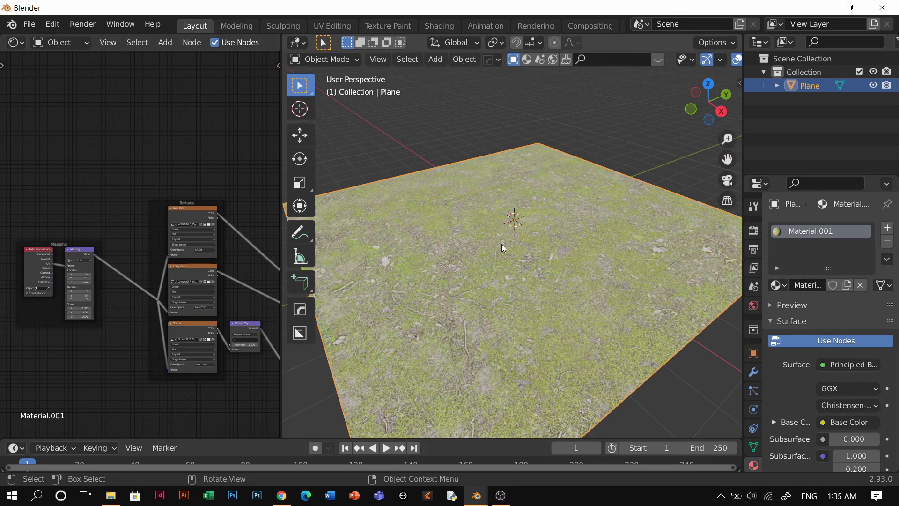
- Put the plane in Edit Mode and open a UV Editor above the Shader Editor
key(Tab)
click(587, 261)
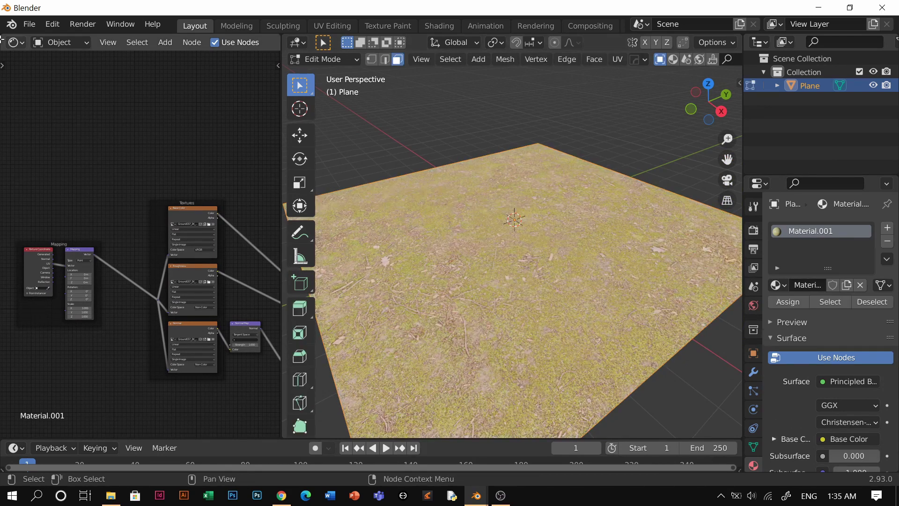
drag(2, 37, 5, 158)
click(16, 42)
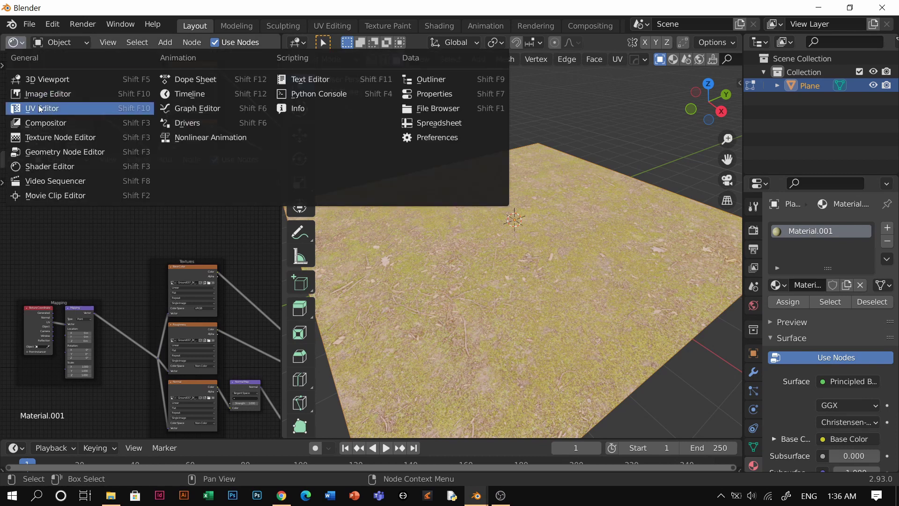
click(40, 109)
scroll(204, 108, down, 4)
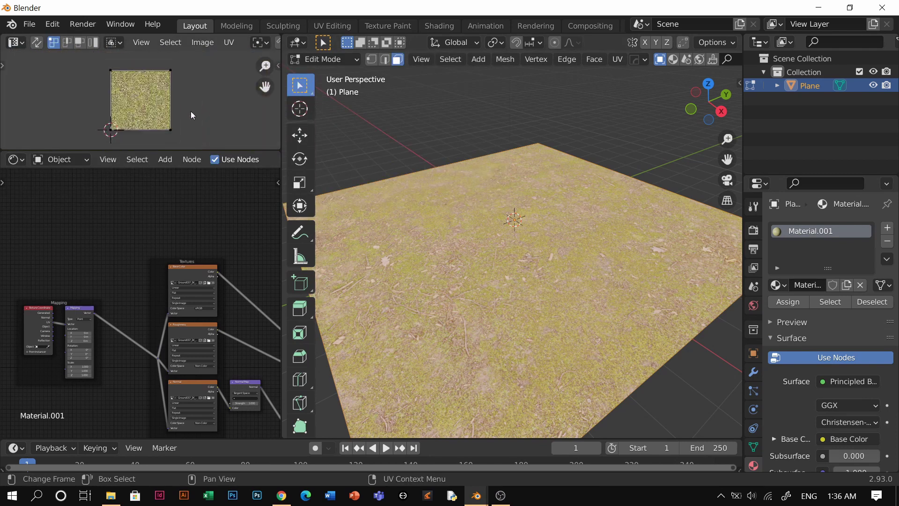
- Enlarge the plane's entire UV layout to about four times its size and return to Object Mode
key(a)
key(s)
click(182, 113)
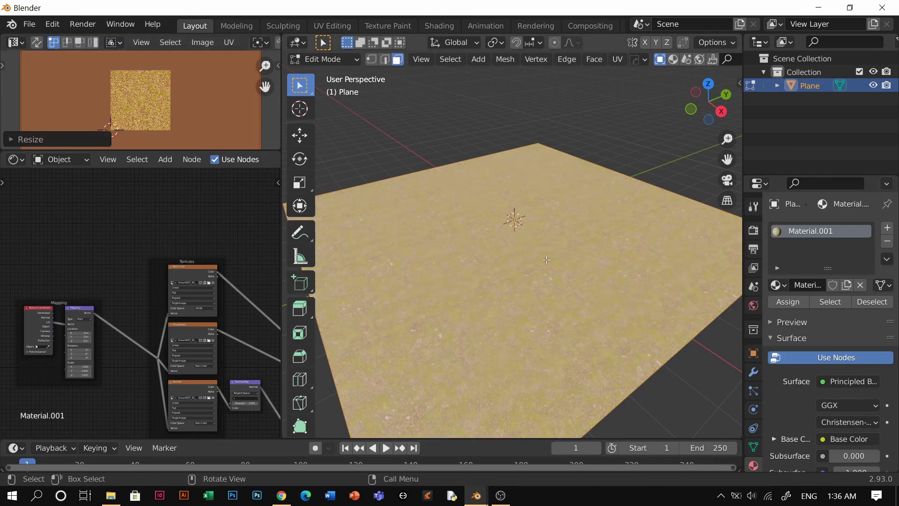
key(Tab)
middle_drag(555, 240, 531, 231)
middle_drag(444, 313, 436, 306)
- Duplicate the Base Color image texture node and place the copy above the original in the Textures frame
middle_drag(200, 276, 133, 203)
scroll(109, 233, up, 4)
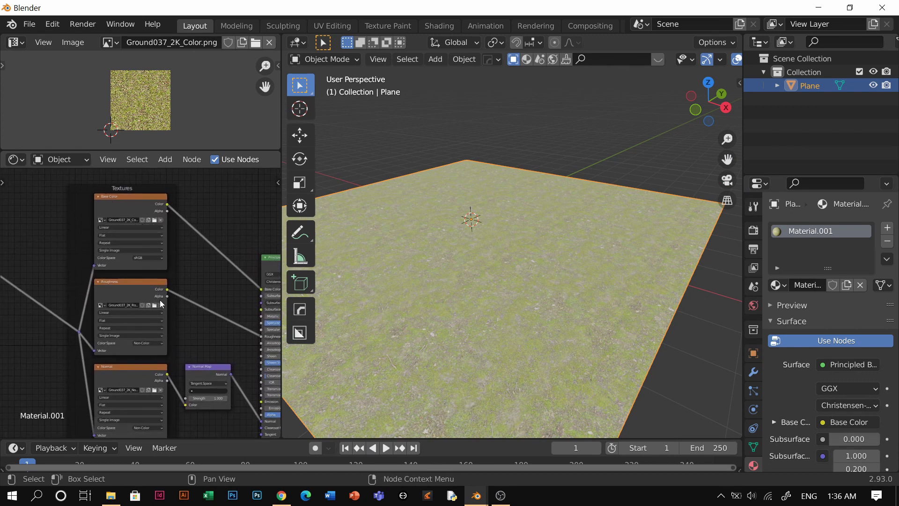
middle_drag(183, 216, 160, 347)
scroll(132, 338, up, 3)
click(144, 282)
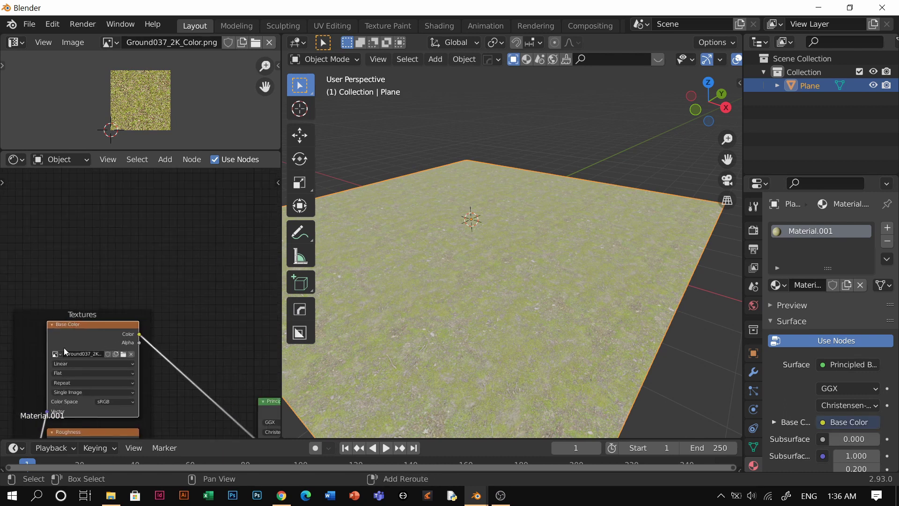
key(shift+d)
click(57, 238)
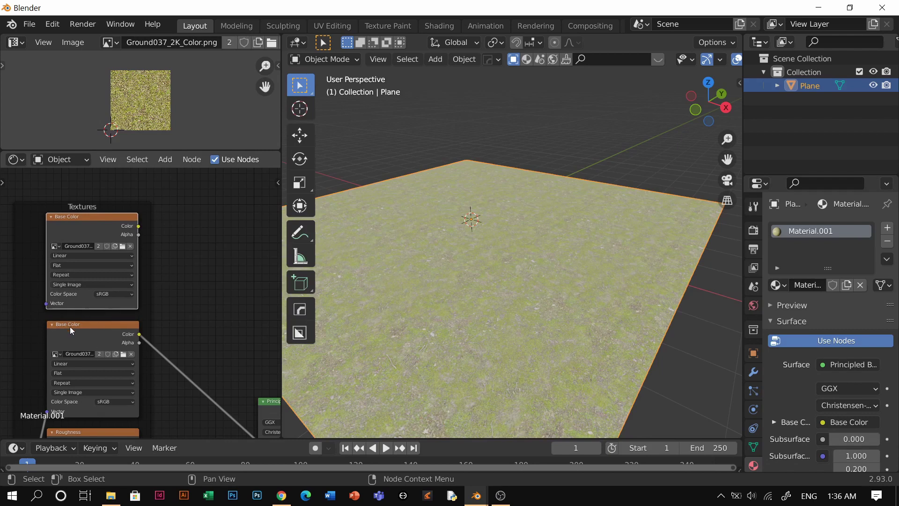
- Load the rock watery Base Color image from the Materials folder into the duplicated Base Color node
middle_drag(80, 246, 88, 273)
scroll(89, 274, up, 1)
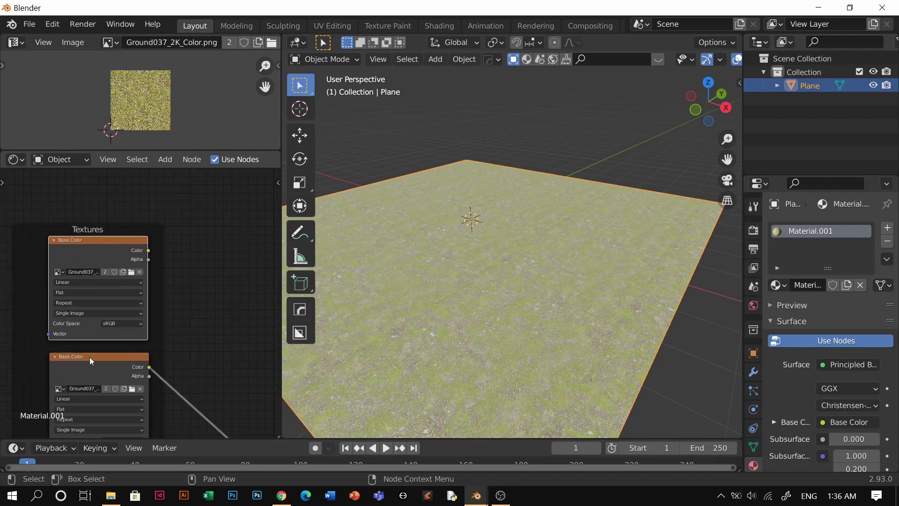
click(132, 272)
click(302, 64)
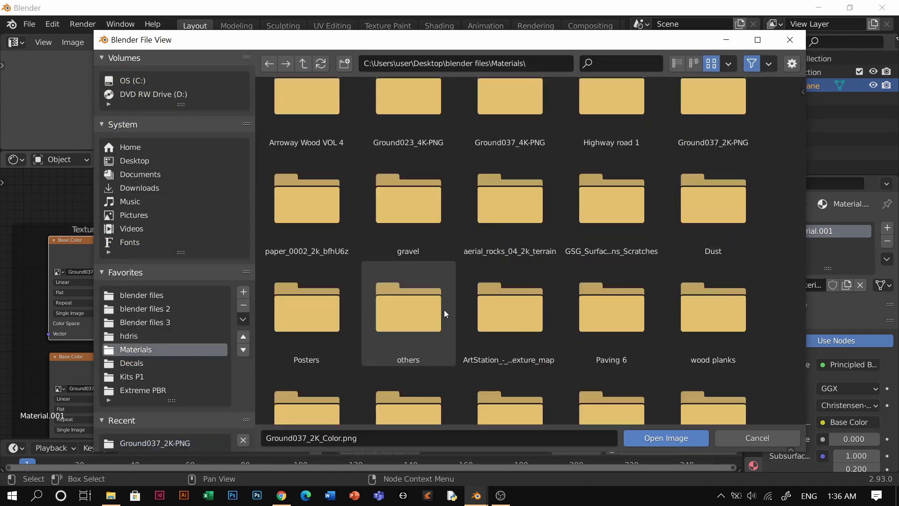
scroll(444, 310, down, 3)
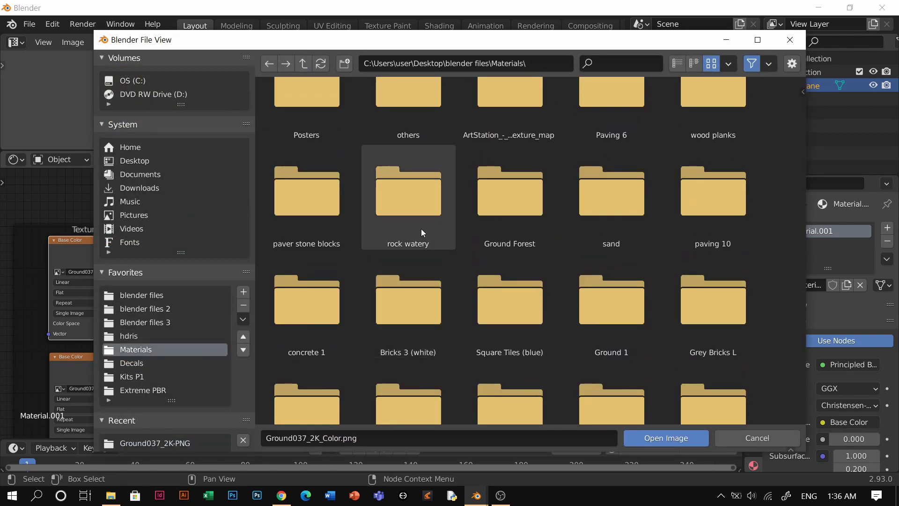
double_click(421, 230)
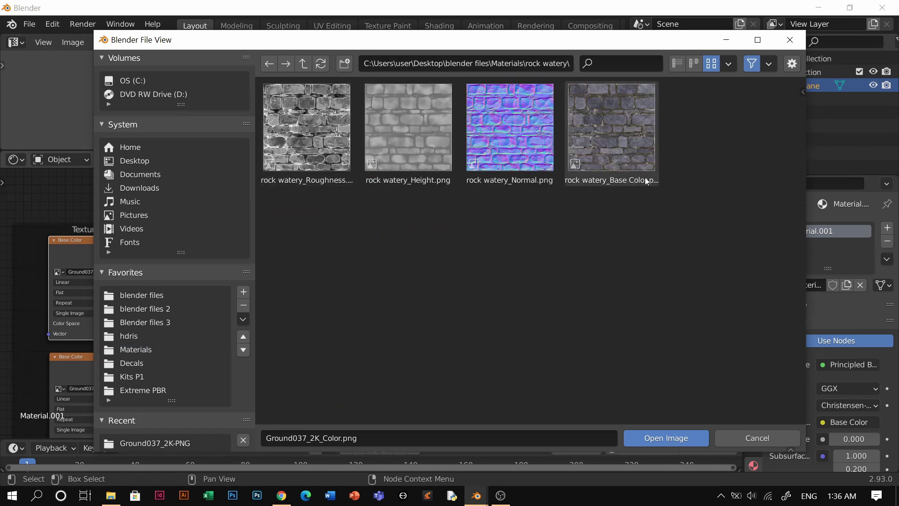
double_click(617, 116)
- Insert a MixRGB node between the ground Base Color texture and the Principled BSDF, and connect the rock watery color to Color2
middle_drag(171, 282, 147, 274)
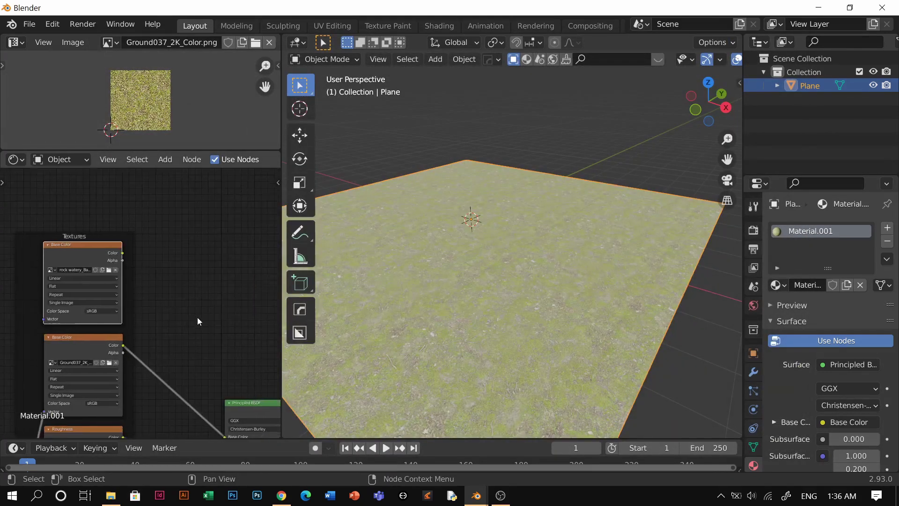
key(shift+a)
click(204, 307)
text(mi)
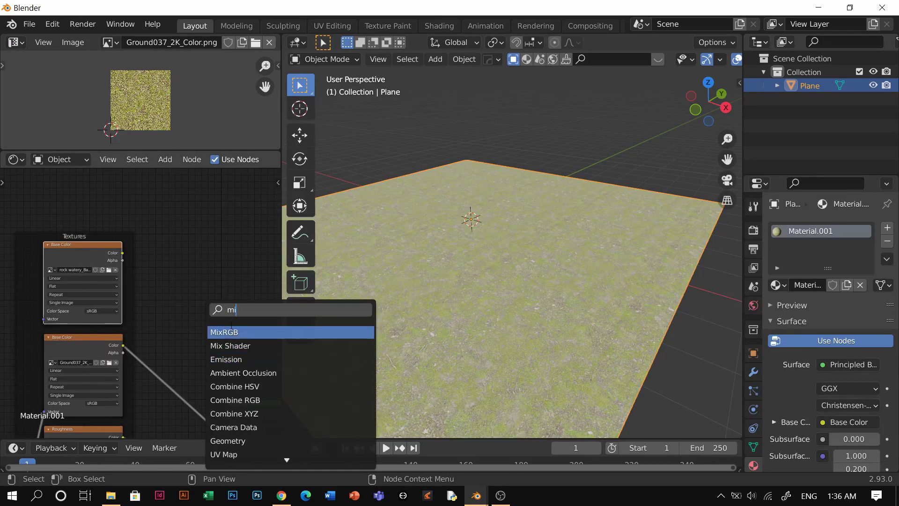
click(224, 332)
click(212, 360)
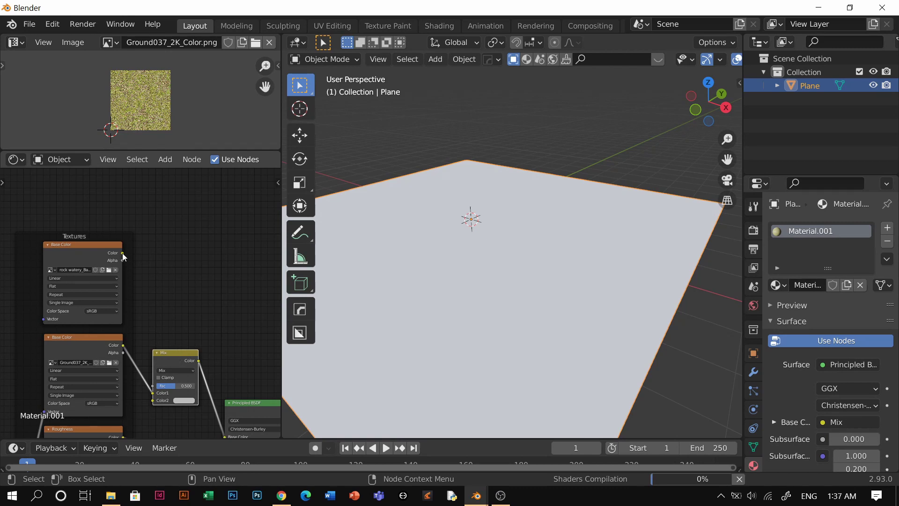
drag(122, 252, 154, 399)
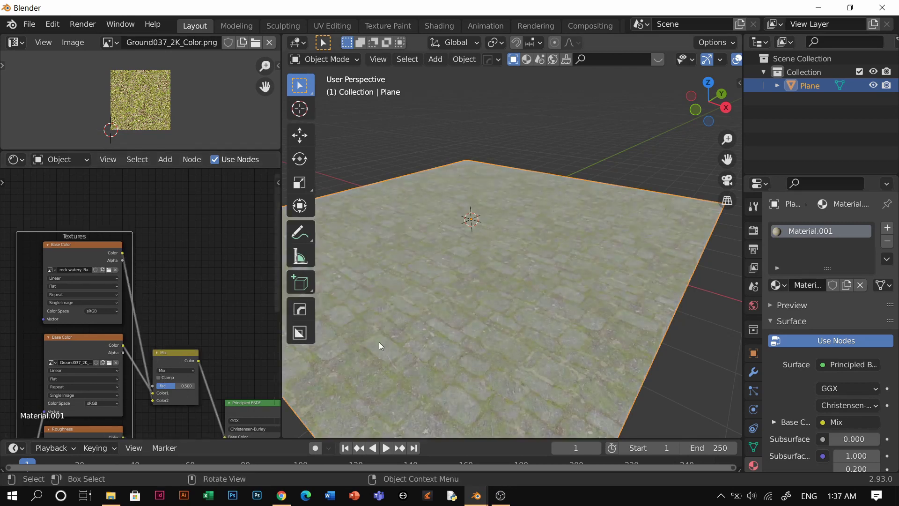
- Try the Mix node's factor at 1.000 and undo the change
middle_drag(179, 385, 157, 331)
scroll(157, 331, up, 2)
mouse_move(156, 331)
mouse_down()
mouse_move(134, 332)
mouse_move(173, 332)
mouse_up()
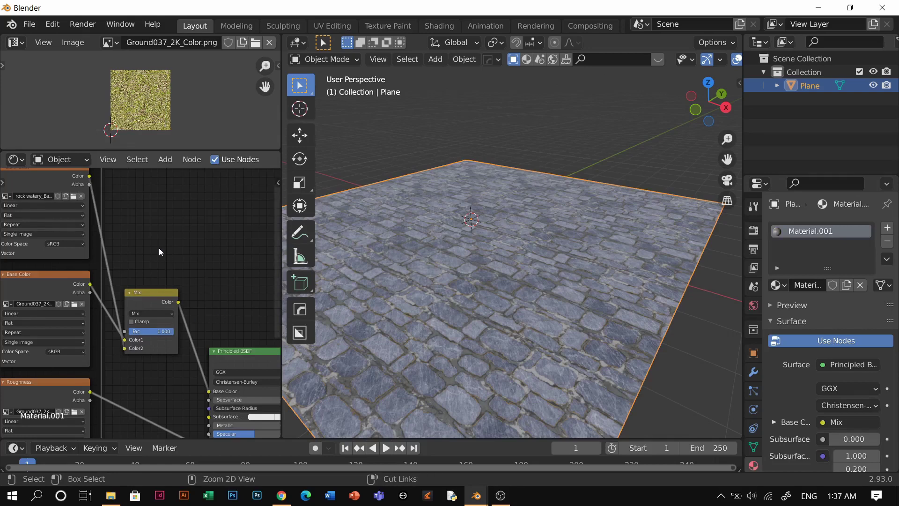
key(ctrl+z)
- Move the Mix node further from the textures and add a Musgrave Texture node above the Textures frame
middle_drag(162, 283, 182, 359)
drag(162, 368, 193, 326)
middle_drag(200, 289, 202, 345)
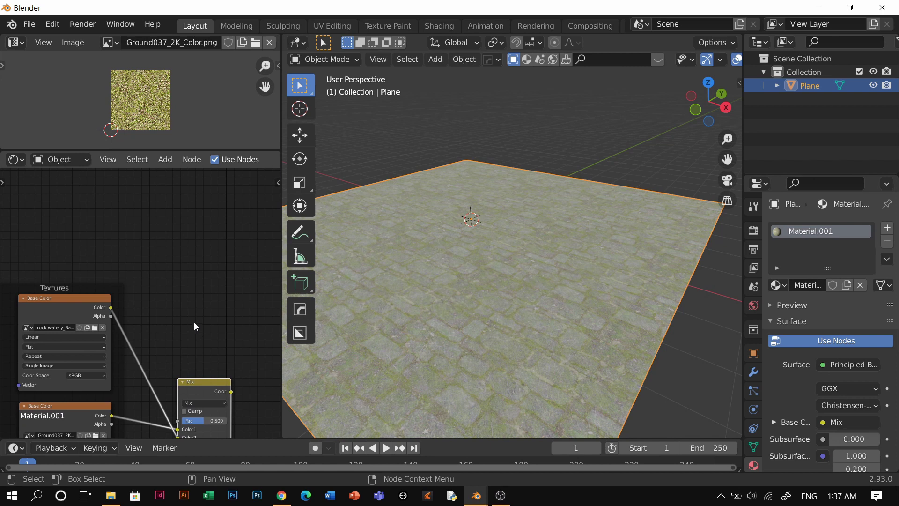
key(shift+a)
click(169, 259)
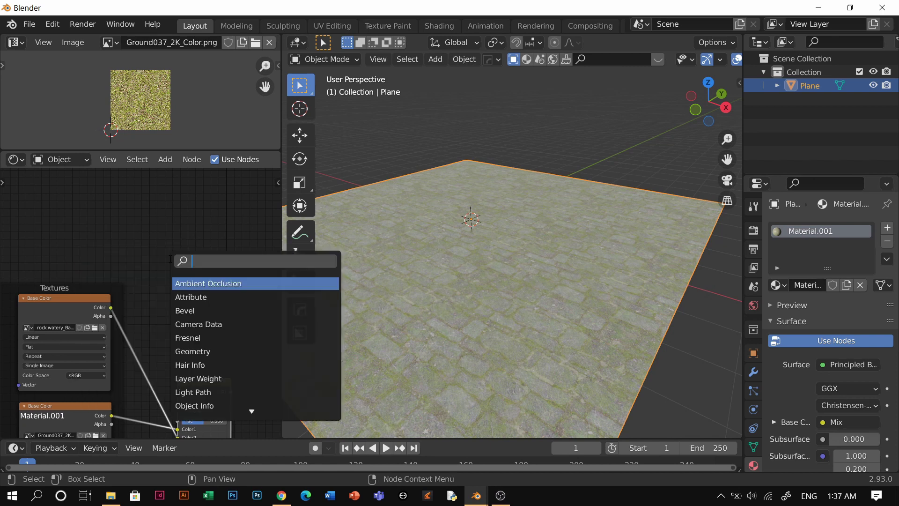
text(mu)
click(202, 283)
click(183, 218)
- Preview the Musgrave Texture's output directly on the plane and examine its black-and-white pattern
ctrl+shift+click(151, 215)
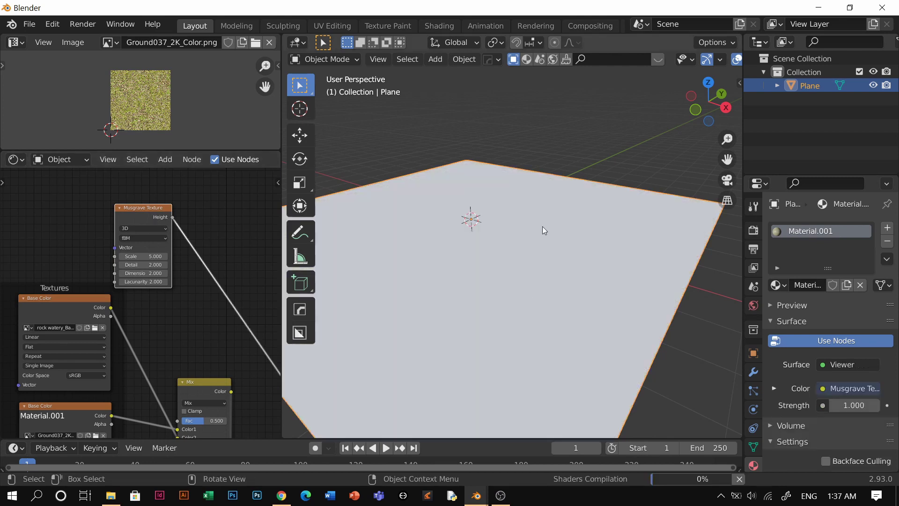
middle_drag(543, 226, 526, 267)
scroll(183, 238, up, 3)
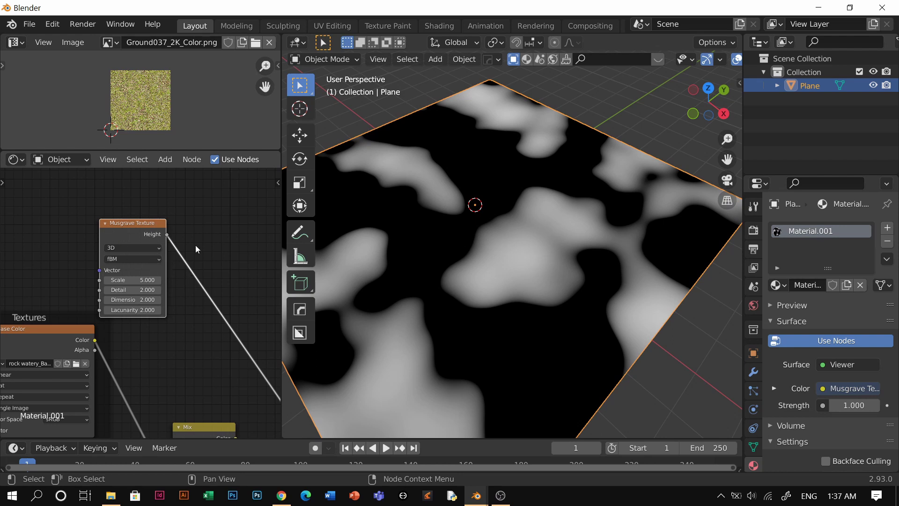
middle_drag(504, 259, 541, 266)
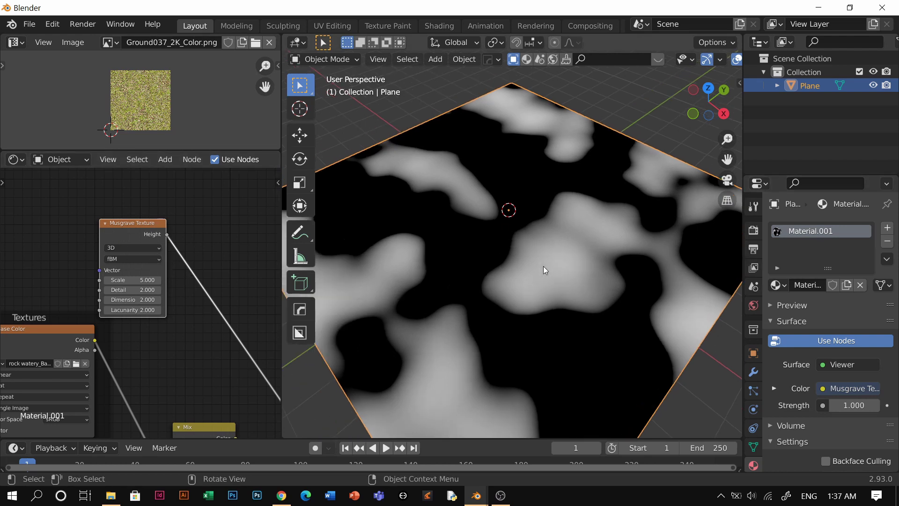
middle_drag(563, 308, 549, 271)
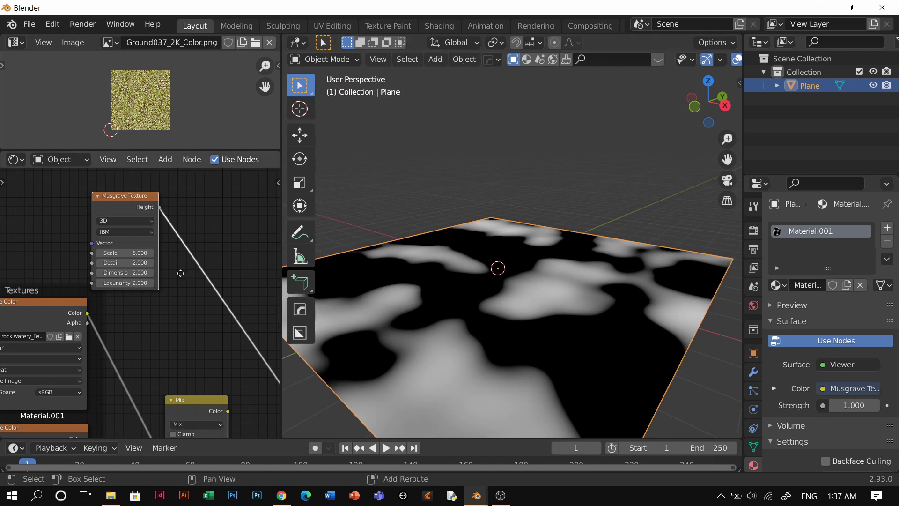
- Connect the Musgrave Height output to the Mix node's Fac input and switch the material output back to the Principled BSDF
middle_drag(175, 217, 153, 221)
scroll(169, 240, down, 1)
drag(135, 190, 141, 410)
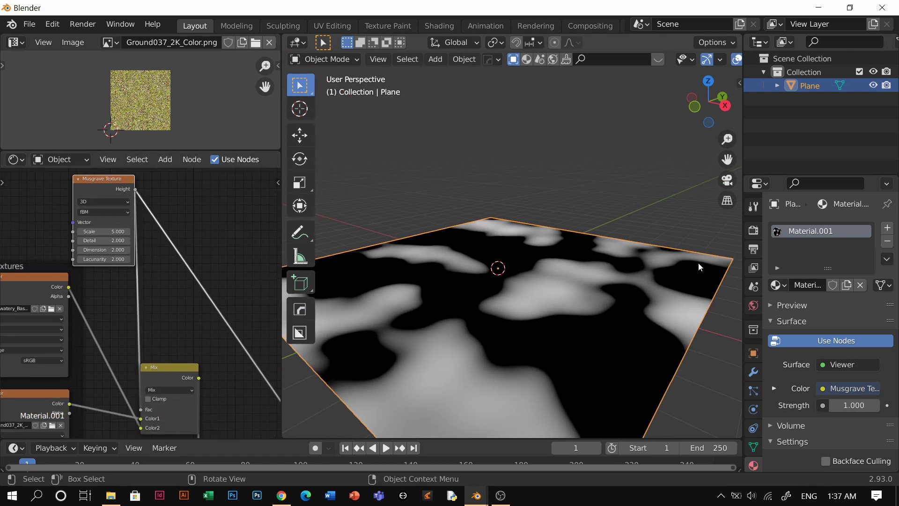
scroll(187, 295, down, 3)
middle_drag(171, 280, 59, 193)
ctrl+shift+click(134, 358)
middle_drag(111, 237, 204, 307)
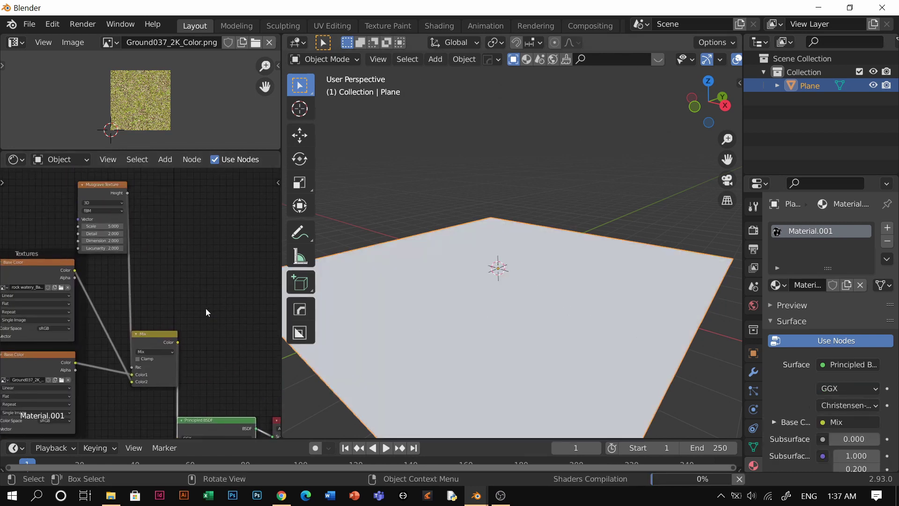
middle_drag(580, 325, 556, 247)
scroll(555, 252, up, 4)
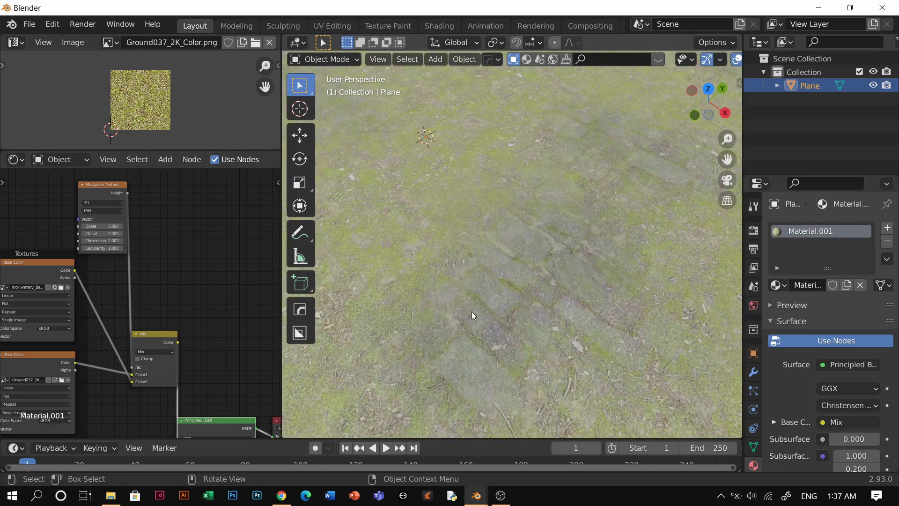
mouse_move(471, 311)
middle_down()
mouse_move(446, 330)
mouse_move(499, 299)
mouse_move(507, 271)
mouse_move(533, 285)
middle_up()
- Move the Musgrave Texture node away from the Mix node and insert a ColorRamp node on the link between them
drag(92, 187, 41, 183)
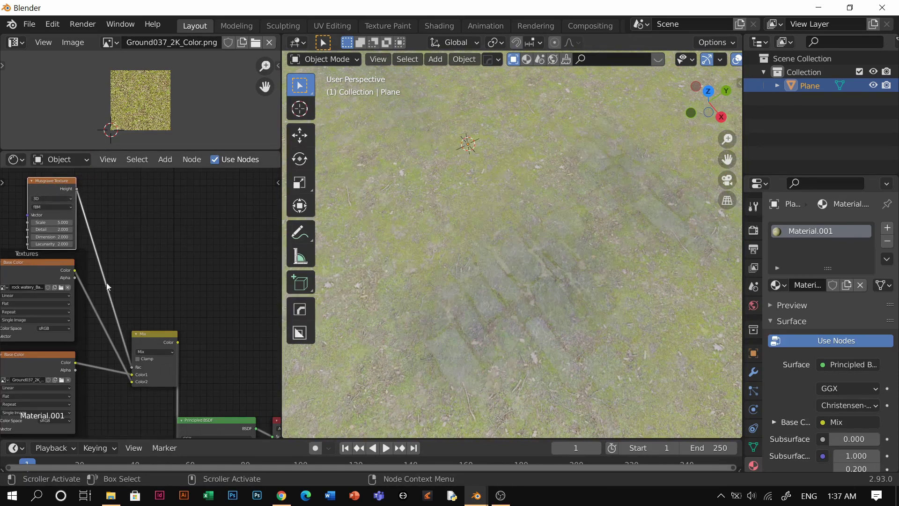
key(shift+a)
click(151, 307)
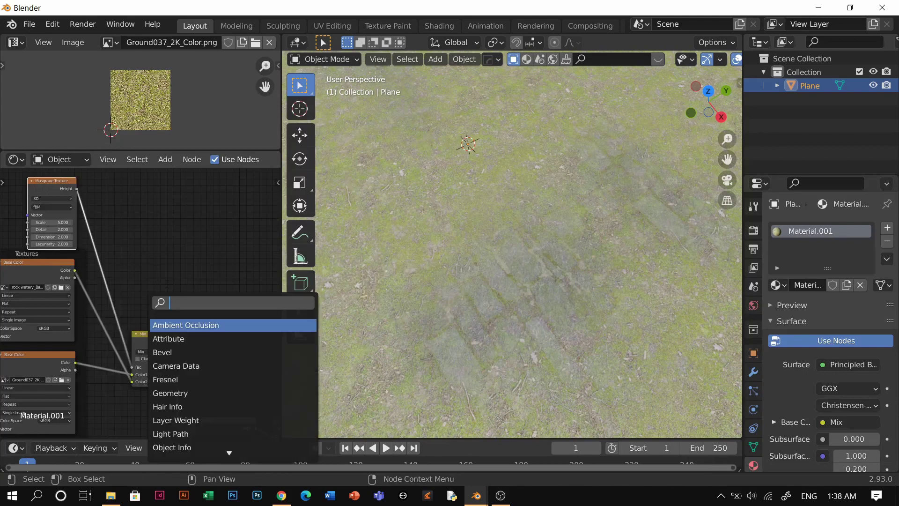
text(col)
click(193, 325)
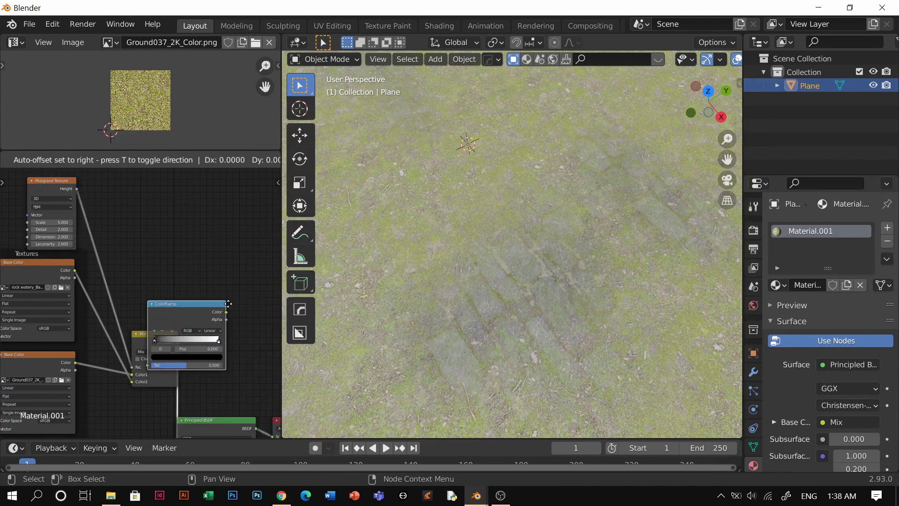
click(149, 234)
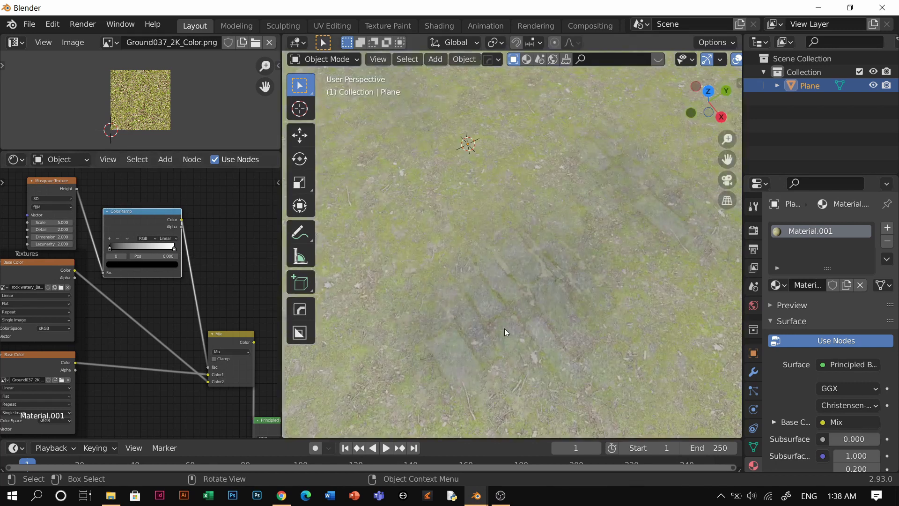
- Shift the ColorRamp's white stop to position 0.299 to sharpen the stone patches
scroll(505, 328, down, 3)
middle_drag(504, 328, 488, 293)
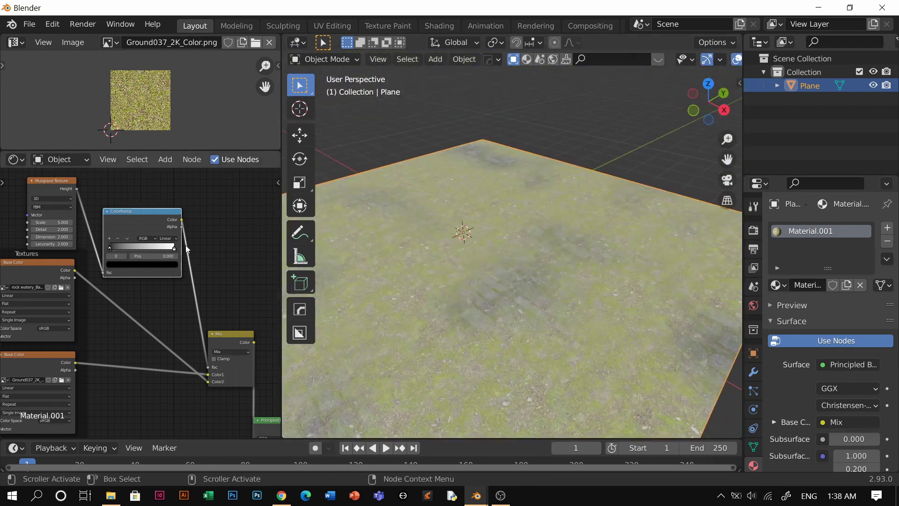
drag(175, 250, 124, 258)
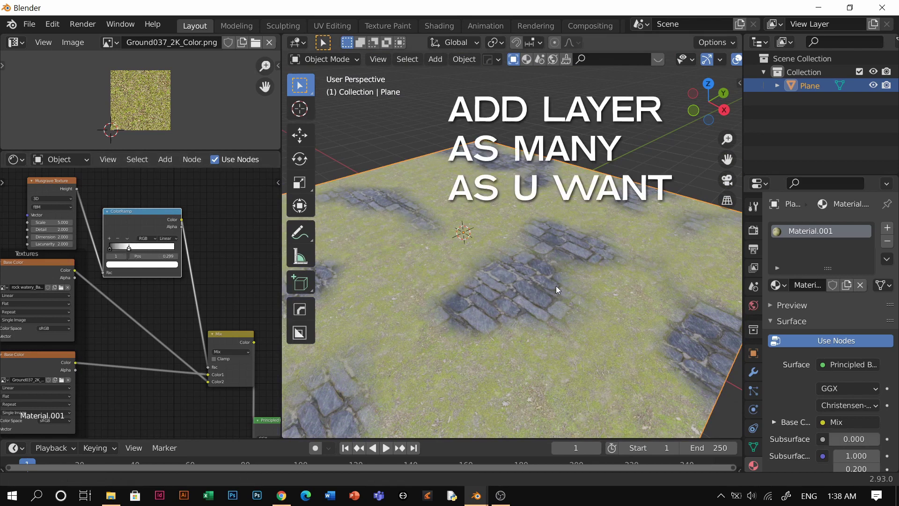
middle_drag(555, 294, 563, 371)
scroll(127, 282, up, 3)
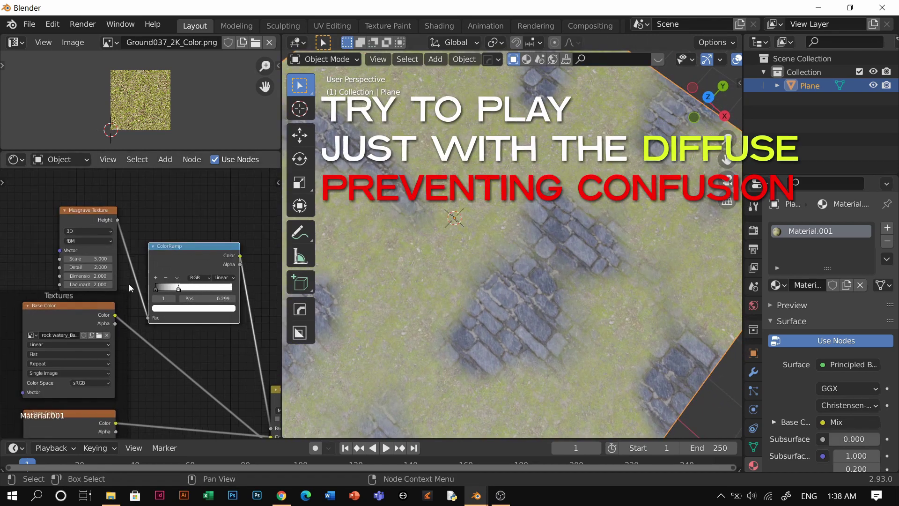
- Set the Musgrave Texture's Detail to 8.800 and Dimension to 0.280 to break up the patch edges
drag(86, 266, 57, 273)
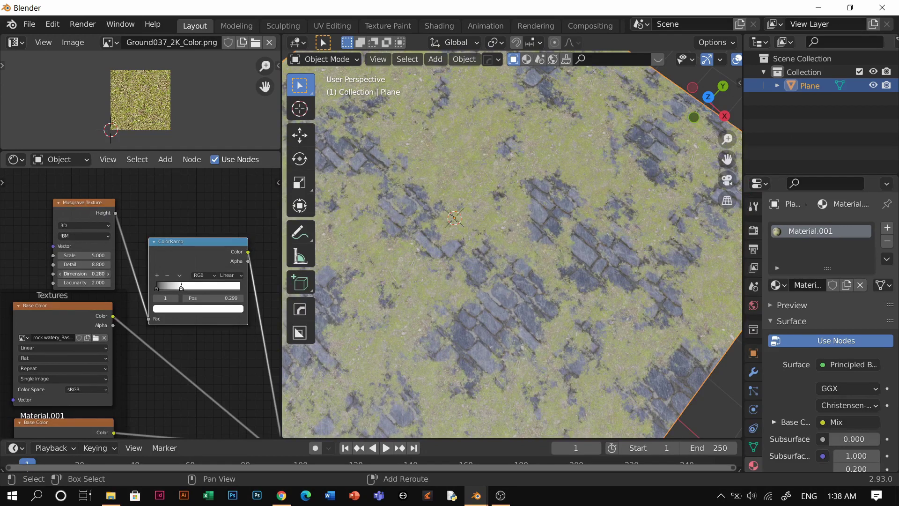
middle_drag(514, 272, 496, 262)
scroll(184, 319, down, 2)
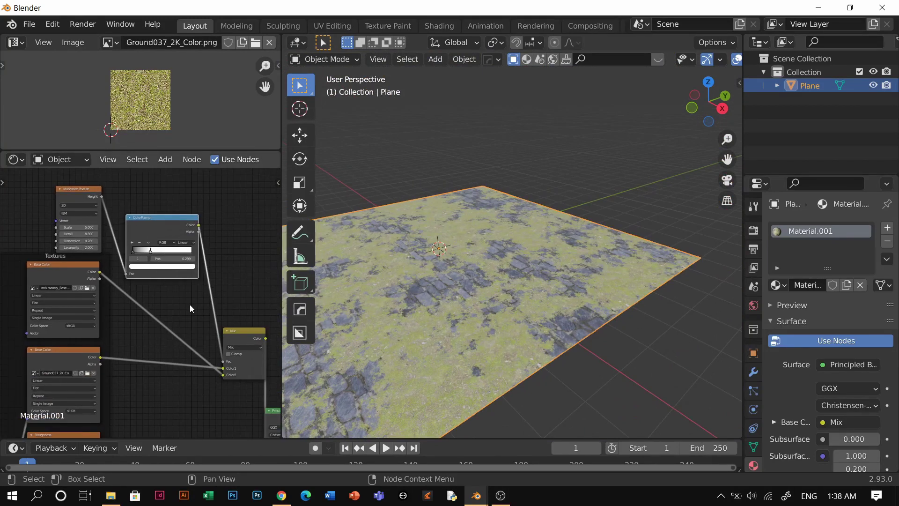
middle_drag(504, 269, 552, 273)
scroll(552, 273, up, 2)
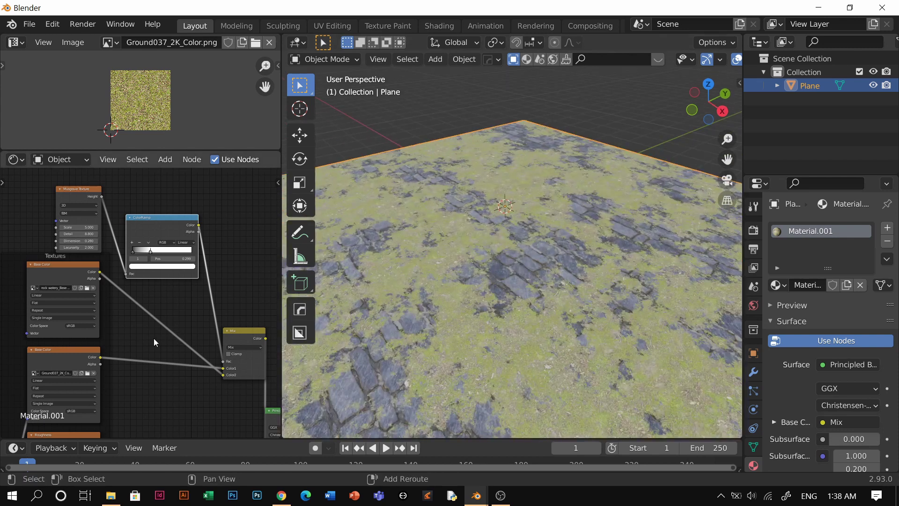
- Insert a Hue/Saturation node between the ground Base Color texture and the Mix node
middle_drag(142, 303, 127, 232)
scroll(134, 277, up, 2)
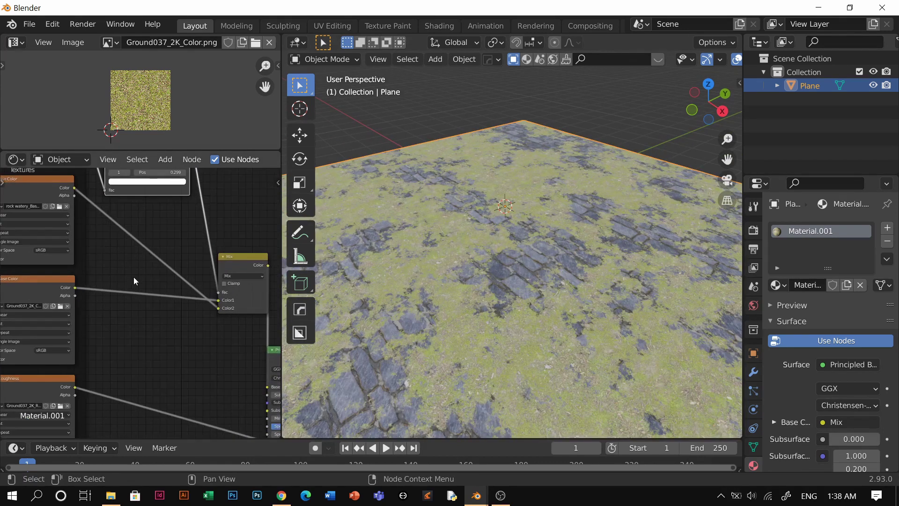
key(shift+a)
click(133, 277)
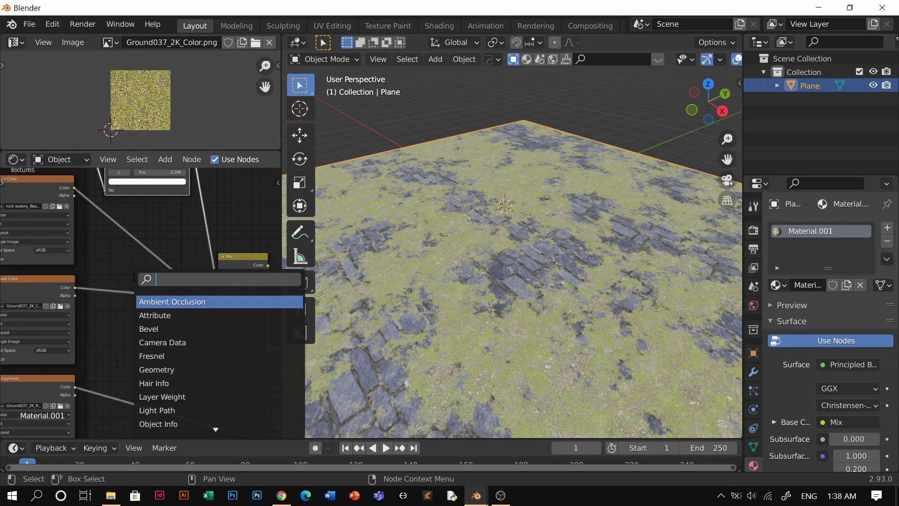
text(hu)
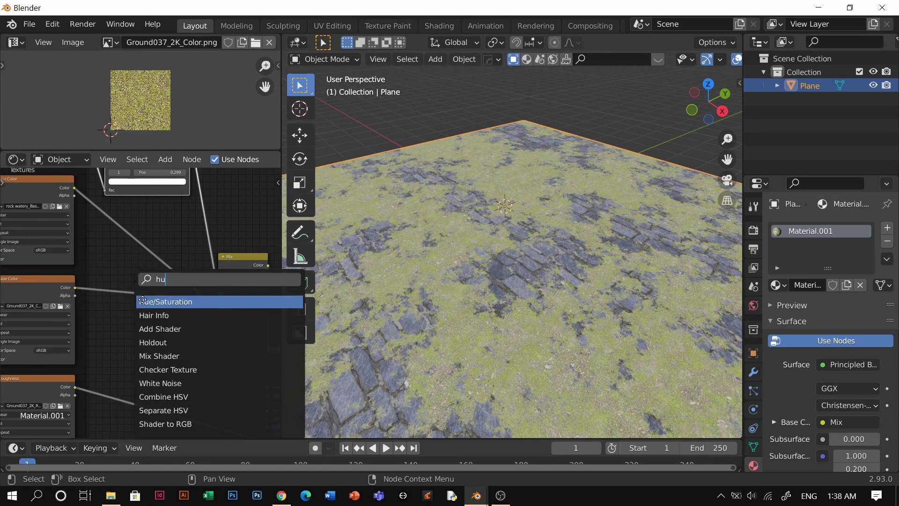
key(Return)
click(113, 294)
- Set the Hue Saturation Value node's Saturation to 0.930 and Value to 0.910
middle_drag(64, 357, 139, 326)
scroll(139, 326, up, 3)
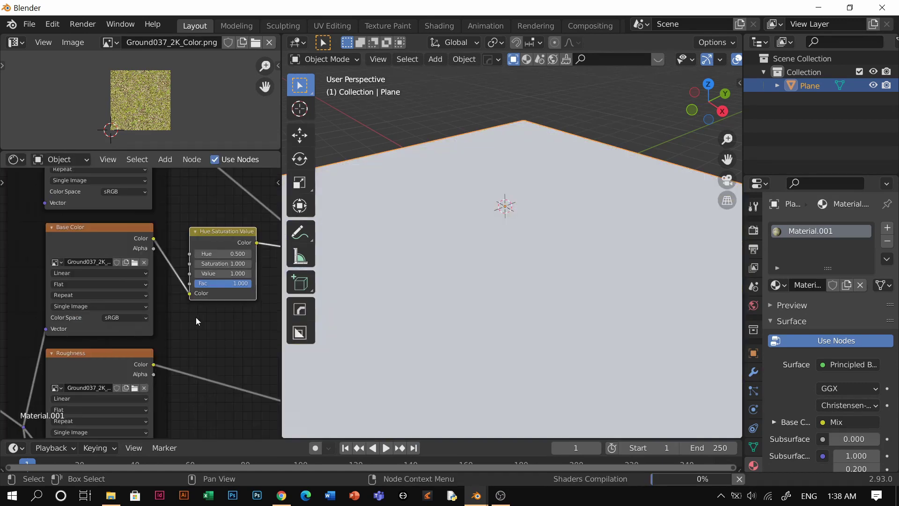
mouse_move(229, 275)
mouse_down()
mouse_move(213, 275)
mouse_move(222, 275)
mouse_move(219, 264)
mouse_move(225, 274)
mouse_up()
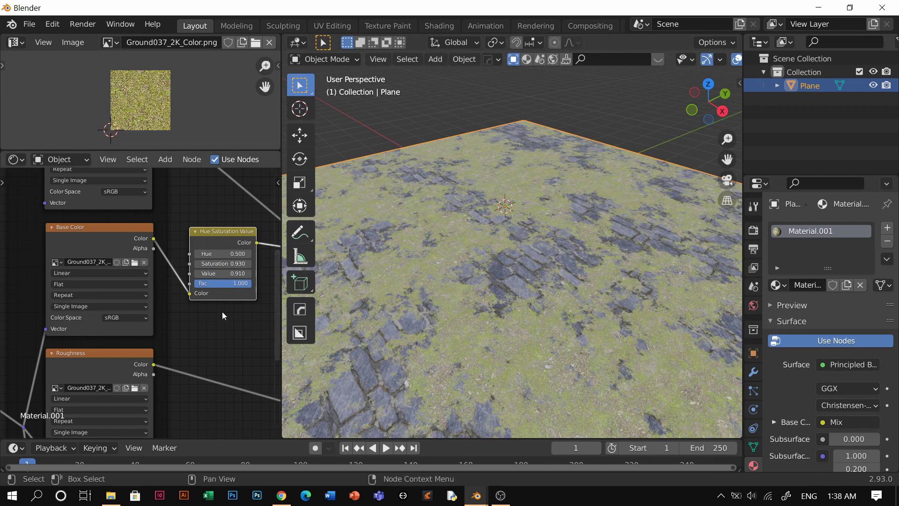
- Examine the roughness, normal and mapping nodes of the material and how the blended textures look on the plane
scroll(219, 320, down, 3)
middle_drag(223, 330, 164, 228)
middle_drag(182, 319, 128, 259)
scroll(148, 302, down, 1)
middle_drag(149, 303, 154, 317)
scroll(117, 323, up, 3)
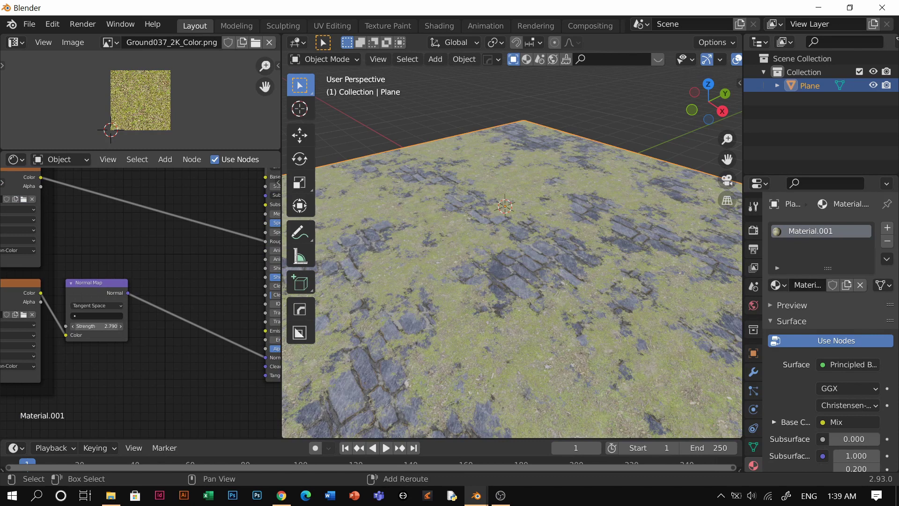
scroll(191, 266, down, 3)
middle_drag(190, 266, 217, 299)
middle_drag(529, 265, 510, 296)
scroll(126, 250, down, 1)
middle_drag(126, 249, 207, 322)
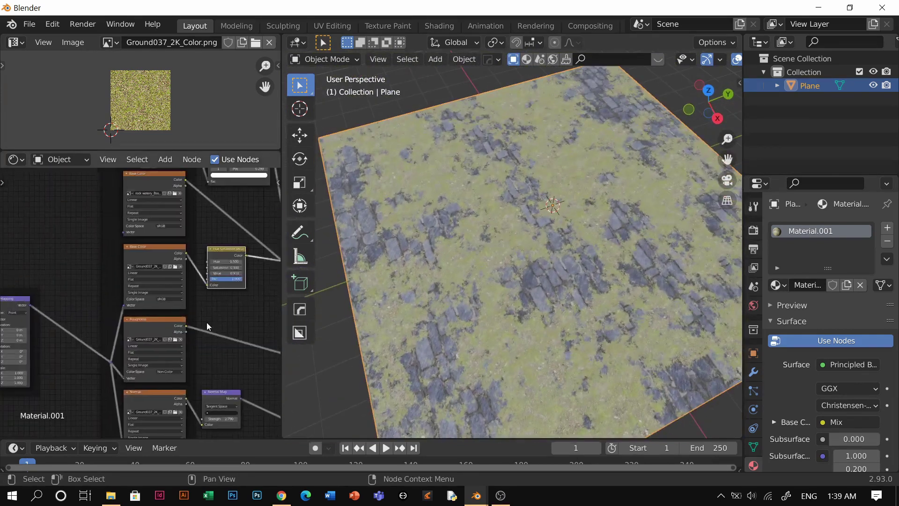
middle_drag(230, 210, 182, 247)
scroll(176, 282, up, 3)
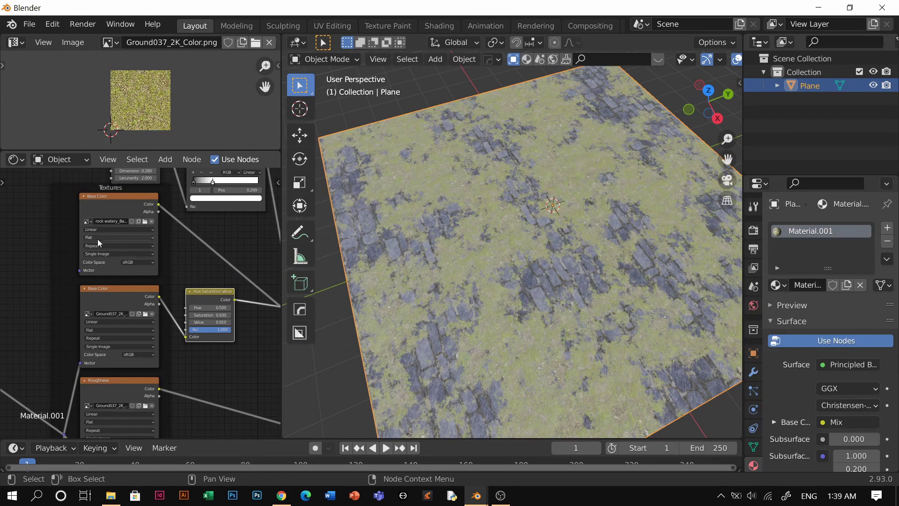
scroll(146, 297, down, 3)
shift+middle_drag(146, 297, 117, 221)
scroll(106, 250, up, 1)
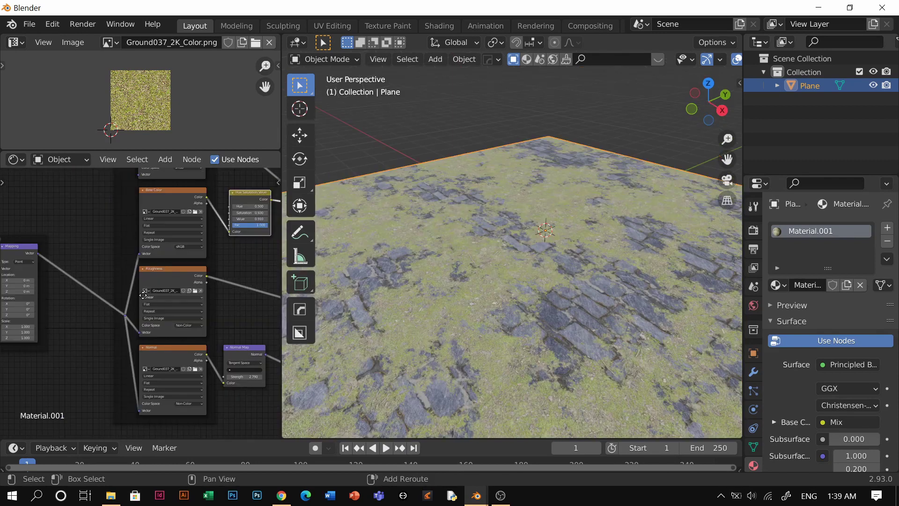
- Duplicate the rock watery Base Color texture node and place the copy below the Normal texture in the Textures frame
middle_drag(178, 220, 168, 254)
scroll(167, 254, down, 2)
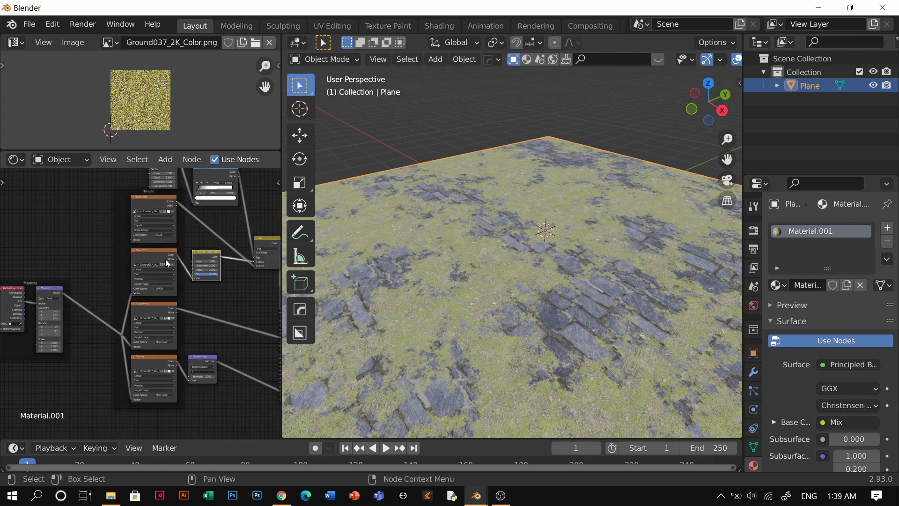
click(151, 200)
key(shift+d)
click(163, 175)
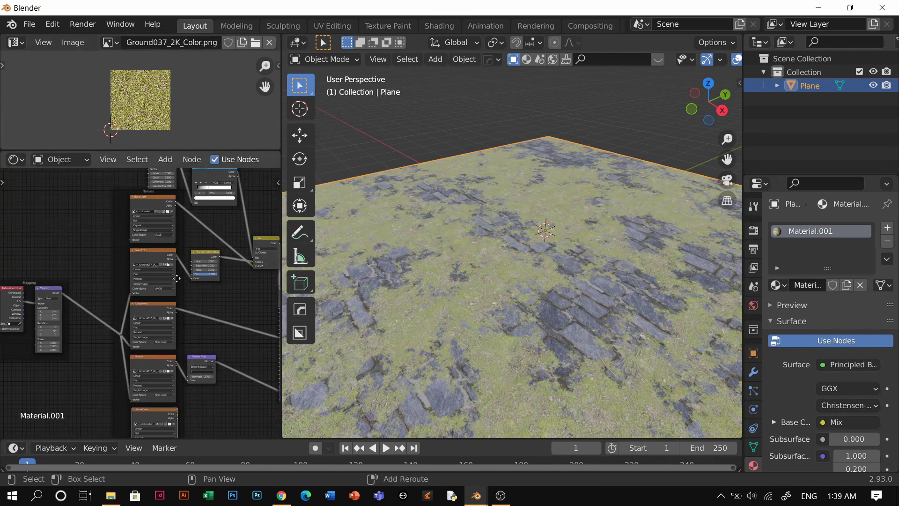
- Load rock watery_Normal.png into the duplicated Base Color texture node and align it below the ground Normal texture
scroll(187, 318, up, 5)
middle_drag(157, 378, 132, 347)
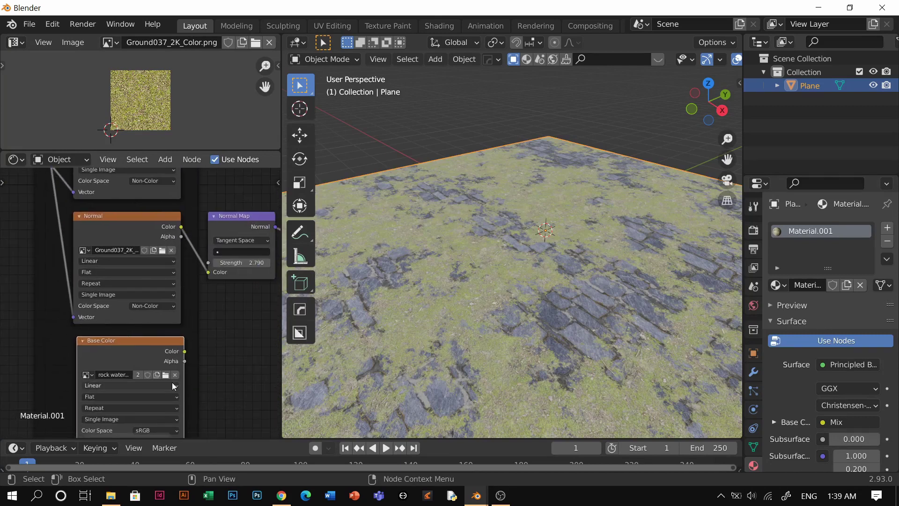
click(166, 376)
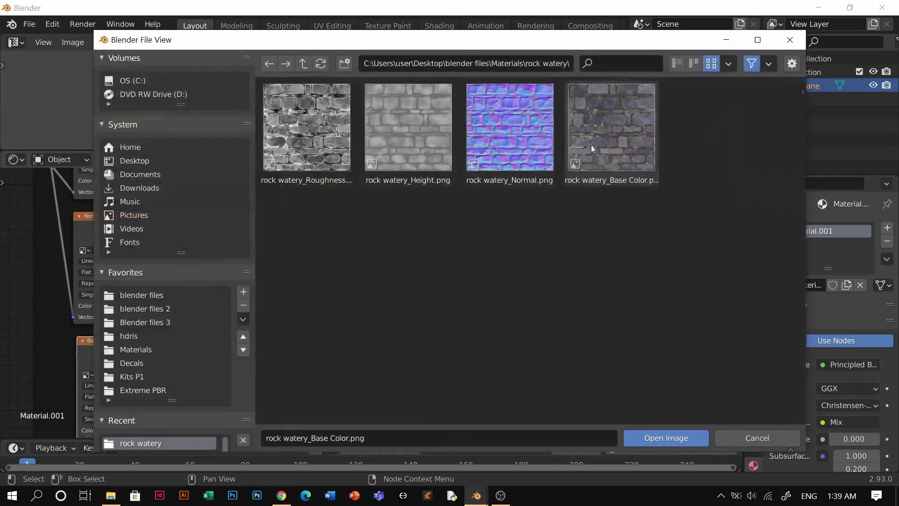
double_click(512, 141)
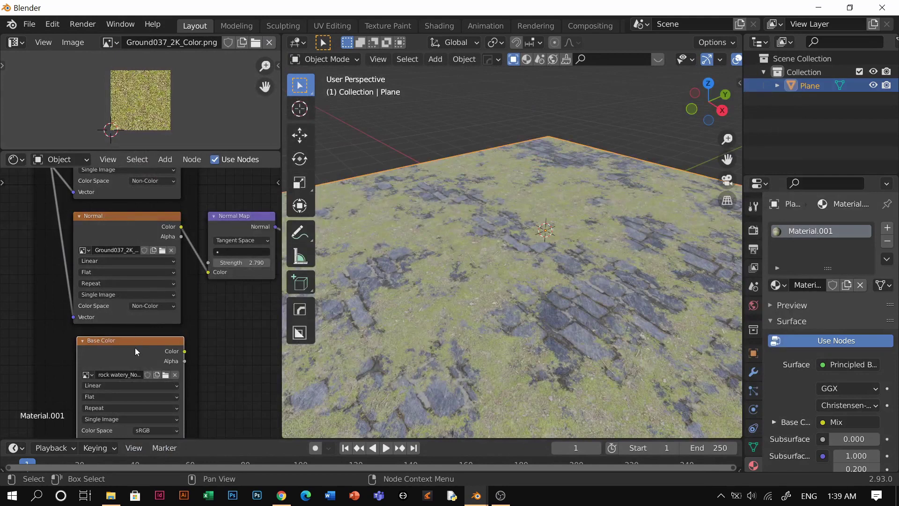
drag(132, 345, 127, 341)
- Reposition the Normal Map node between the ground Normal texture and the Principled BSDF
middle_drag(195, 288, 125, 312)
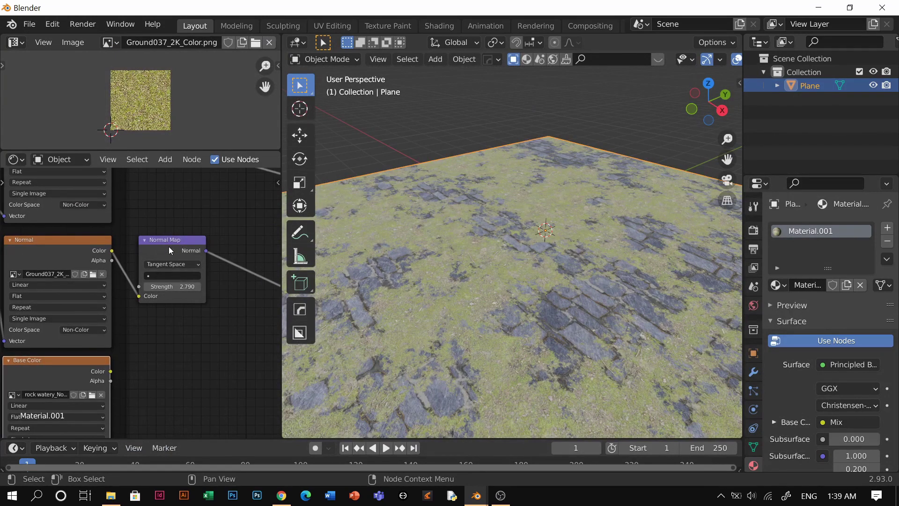
drag(167, 248, 238, 276)
scroll(140, 275, down, 3)
middle_drag(134, 275, 166, 281)
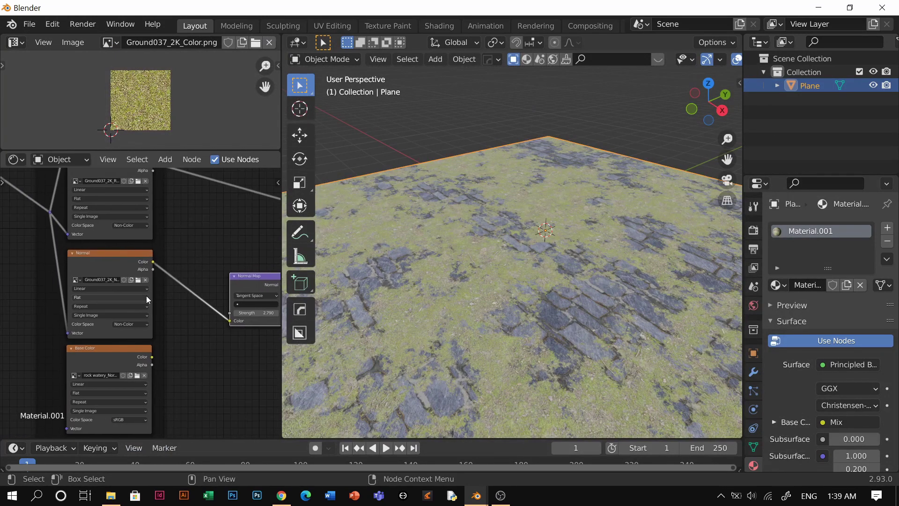
scroll(140, 316, down, 1)
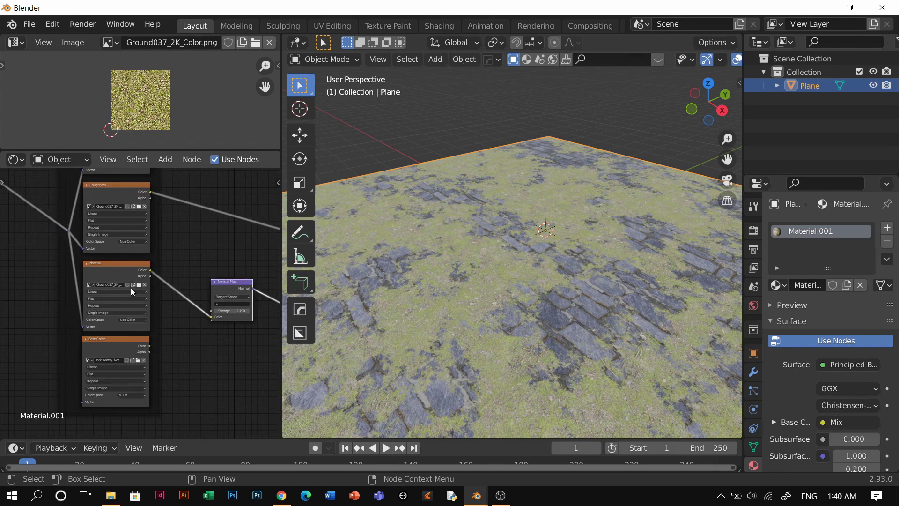
middle_drag(246, 318, 199, 320)
scroll(199, 320, up, 1)
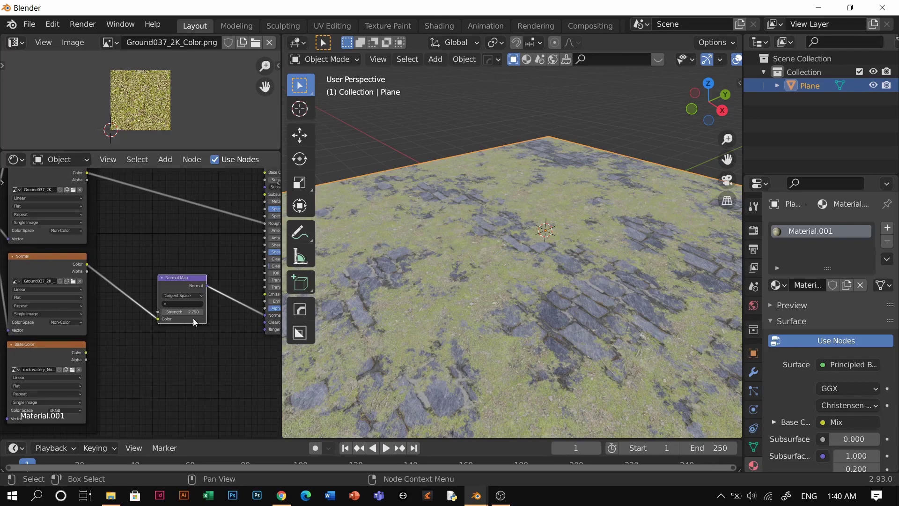
scroll(183, 311, up, 1)
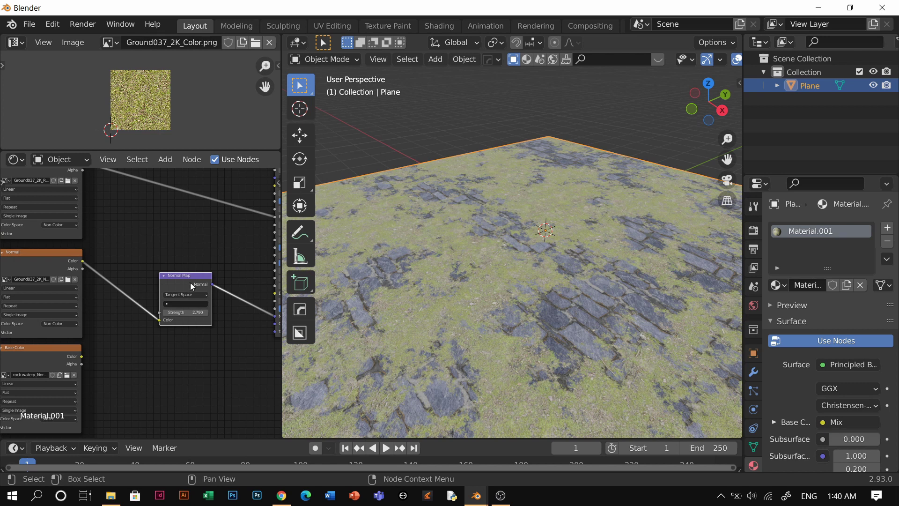
drag(191, 283, 148, 266)
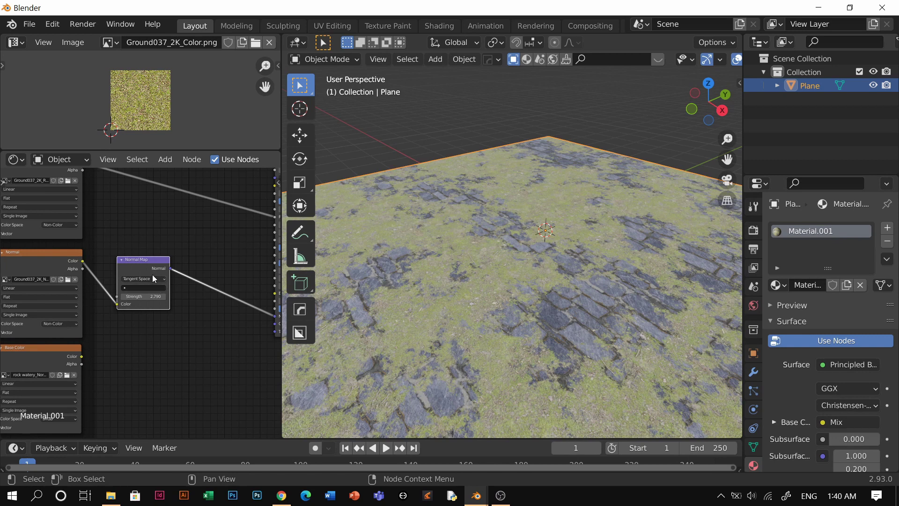
- Duplicate the Normal Map node below the original and connect the rock watery normal texture's Color to the copy's Color input
key(shift+d)
click(150, 347)
drag(81, 355, 120, 389)
- Set the rock watery normal texture's color space to Non-Color
middle_drag(81, 383, 116, 343)
click(97, 378)
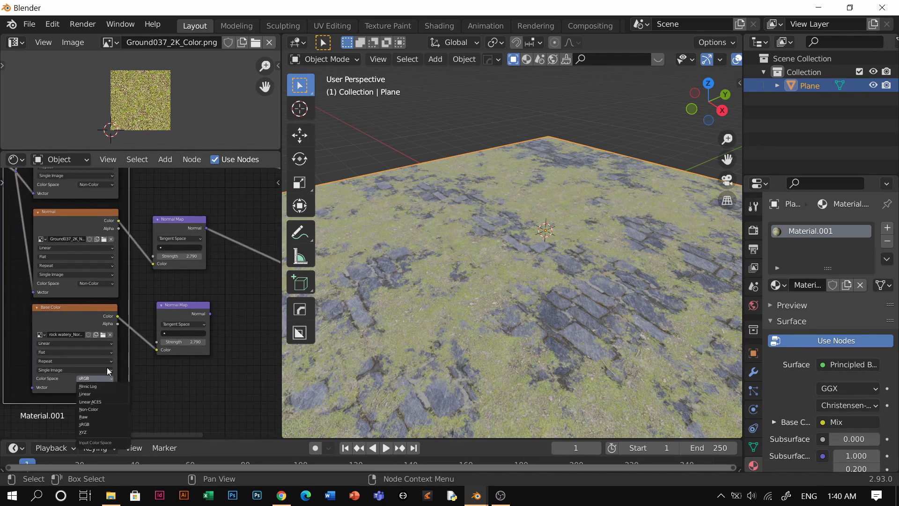
click(96, 408)
- Insert a MixRGB node between the first Normal Map and the Principled BSDF, and connect the second Normal Map to its Color2
middle_drag(184, 311, 56, 355)
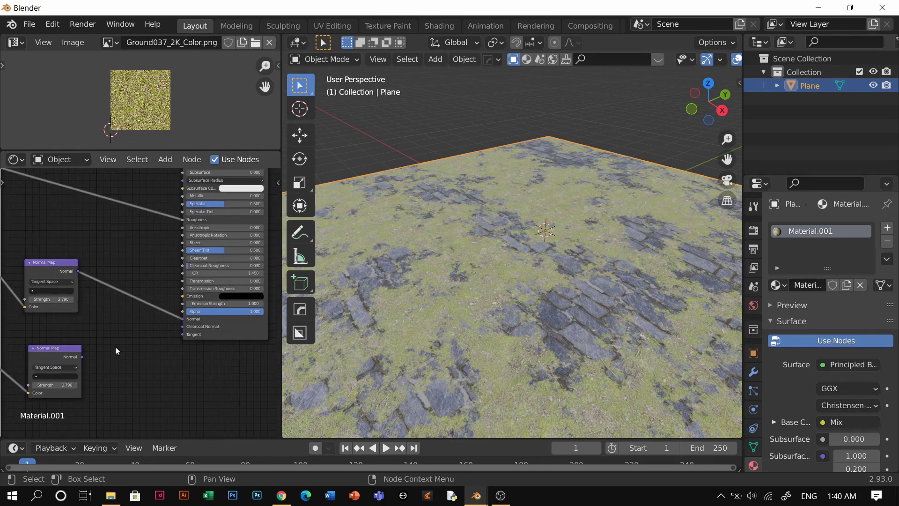
key(shift+a)
click(102, 318)
text(mi)
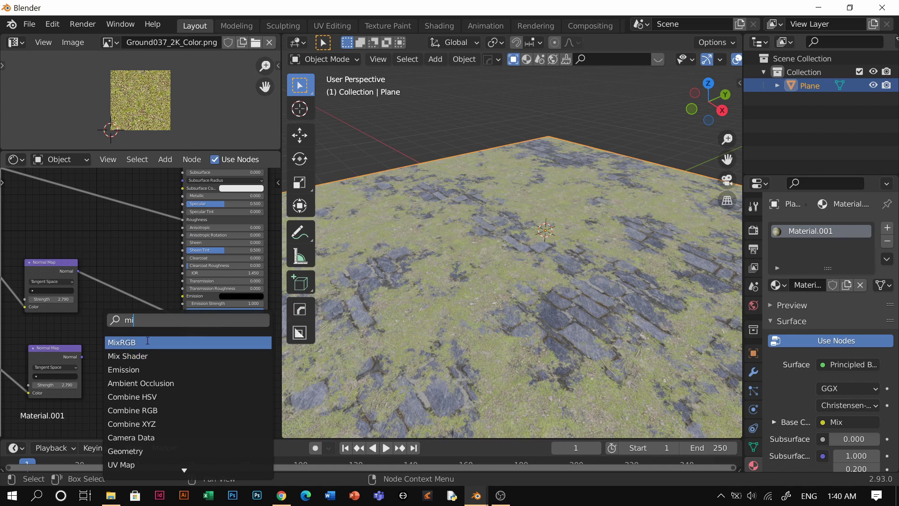
click(121, 343)
click(92, 357)
drag(82, 357, 108, 342)
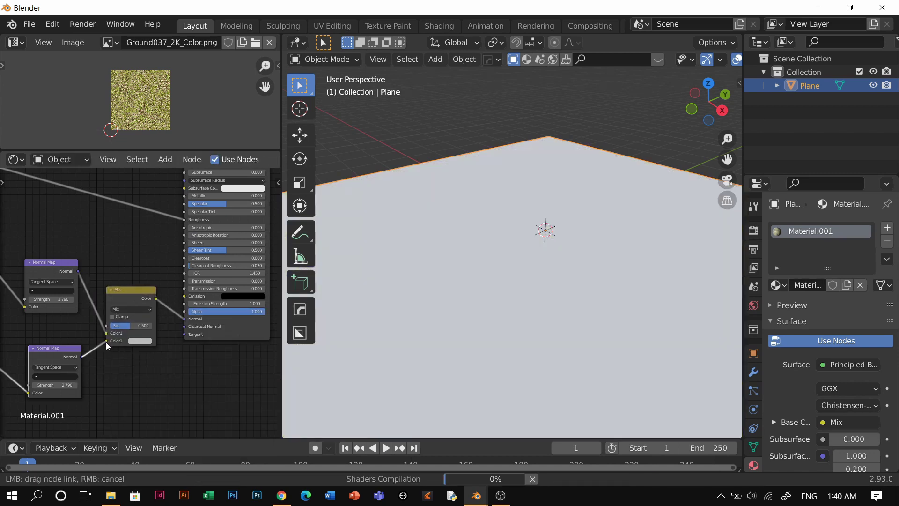
drag(136, 310, 135, 311)
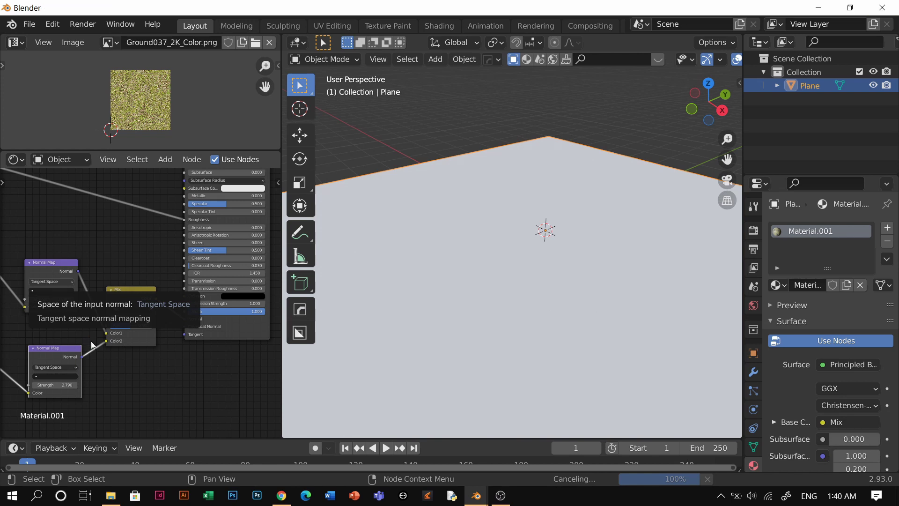
- Examine how the mixed normals look on the plane up close and how the mask and color Mix nodes are connected
scroll(120, 248, down, 3)
middle_drag(120, 249, 137, 264)
middle_drag(577, 288, 575, 350)
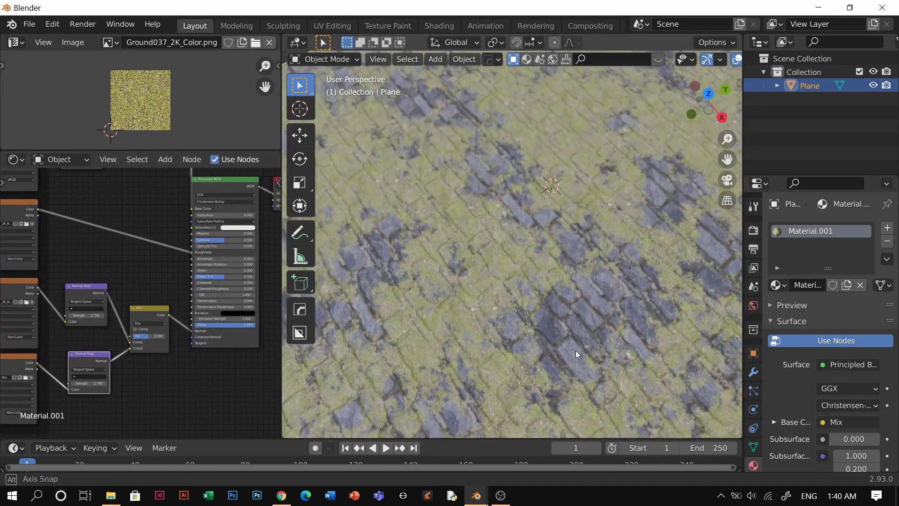
scroll(583, 263, up, 3)
middle_drag(549, 239, 575, 281)
scroll(135, 281, down, 2)
middle_drag(132, 279, 175, 368)
scroll(171, 320, down, 2)
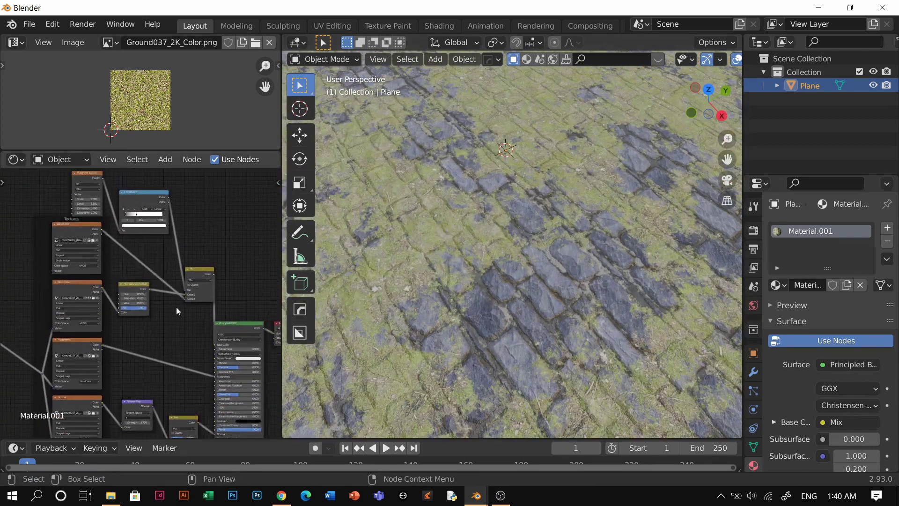
- Bring the ColorRamp node near the normal nodes and connect its Color output to the Fac of the normals' Mix node
drag(168, 199, 162, 301)
middle_drag(169, 333, 169, 284)
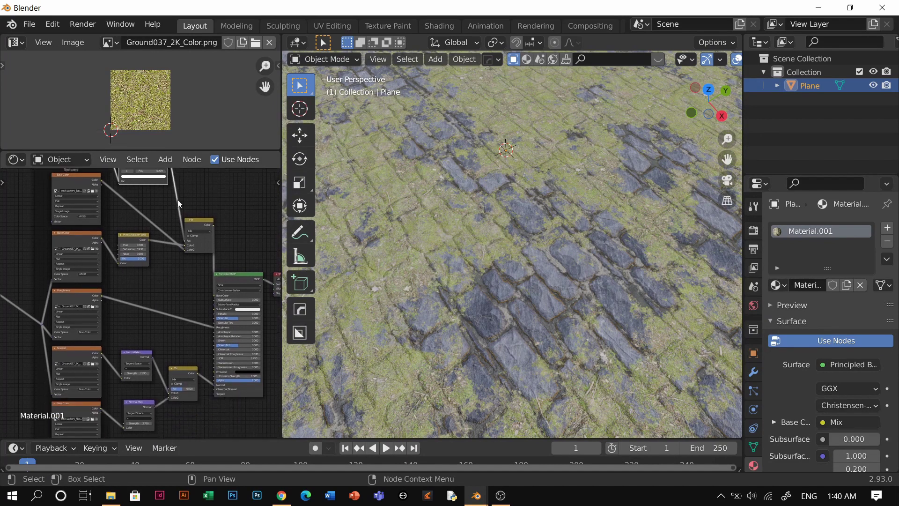
drag(155, 183, 163, 302)
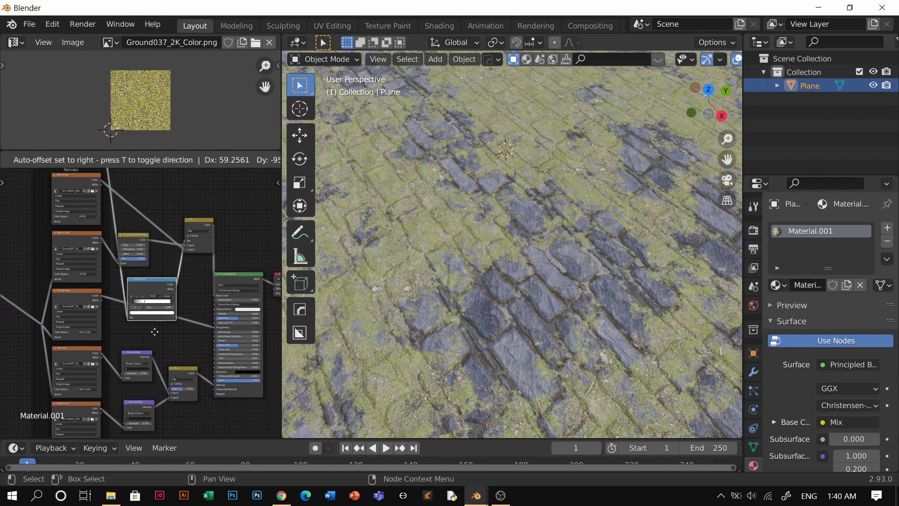
drag(154, 329, 153, 324)
middle_drag(164, 301, 146, 237)
scroll(146, 237, up, 5)
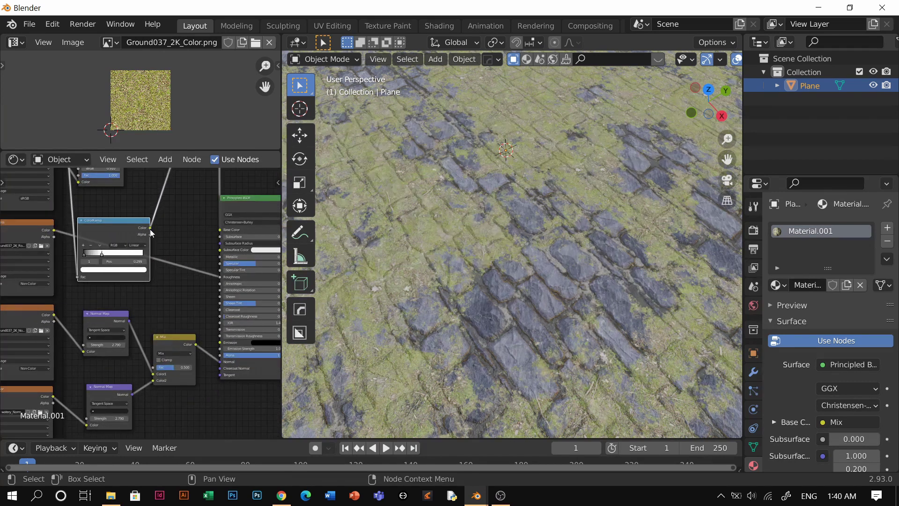
drag(150, 229, 157, 368)
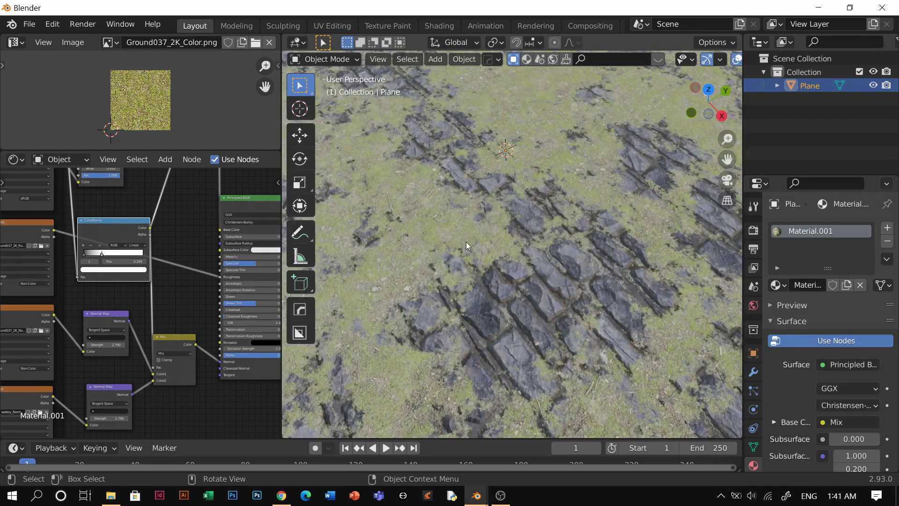
- Move the ColorRamp node back up beside the Musgrave Texture above the Textures frame
scroll(197, 278, down, 2)
middle_drag(196, 278, 179, 348)
scroll(160, 314, down, 1)
key(g)
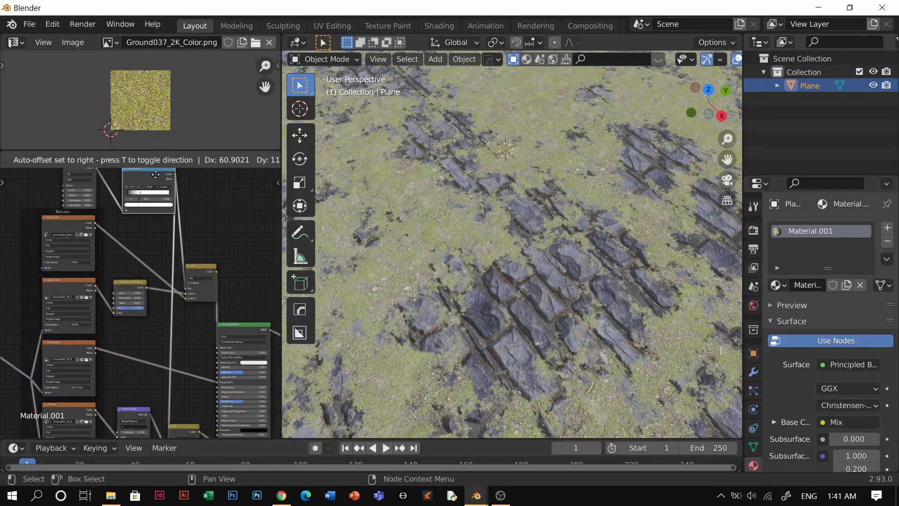
click(142, 407)
- Offset the rock watery base color and normal texture nodes to the right of the ground texture nodes
scroll(539, 327, down, 3)
middle_drag(540, 328, 518, 298)
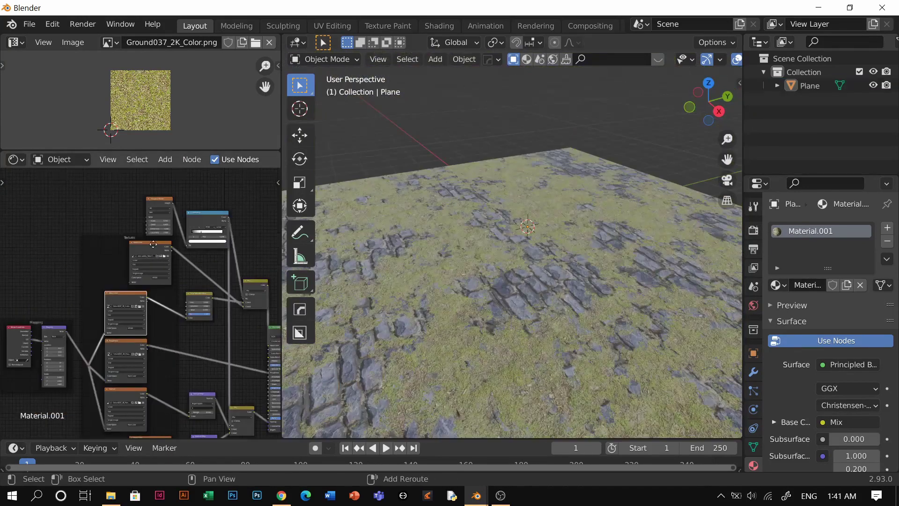
scroll(146, 346, down, 1)
middle_drag(145, 346, 242, 285)
scroll(165, 323, up, 3)
click(204, 210)
scroll(225, 398, down, 2)
middle_drag(227, 403, 189, 356)
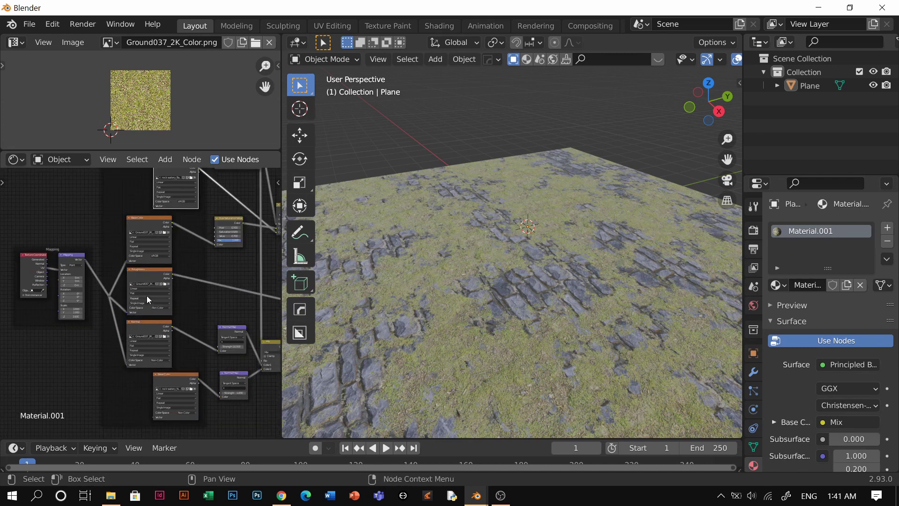
- Select the plane and check which UV maps its mesh data contains
middle_drag(89, 270, 150, 309)
scroll(150, 309, up, 2)
scroll(150, 308, up, 1)
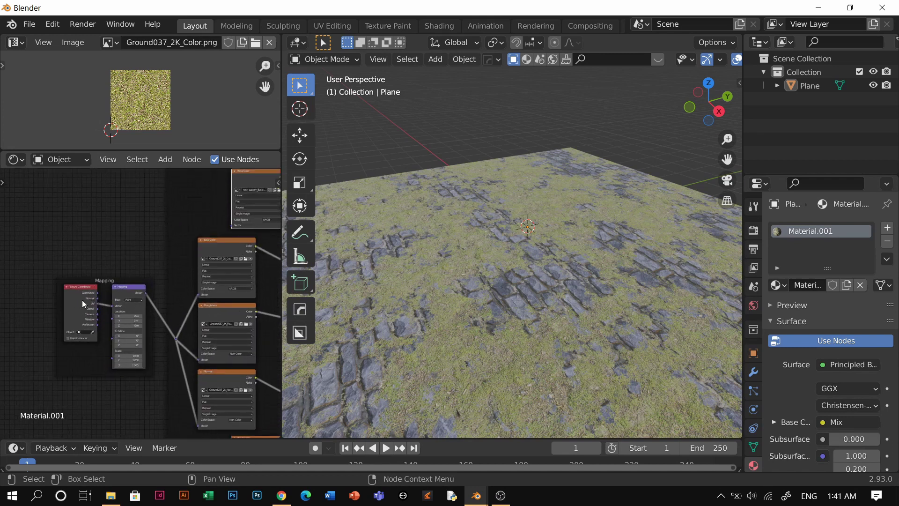
drag(106, 300, 112, 305)
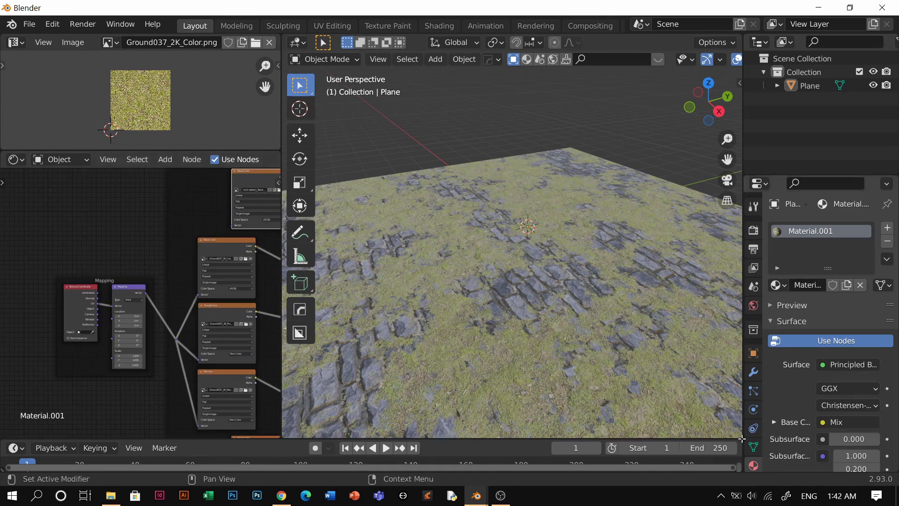
click(568, 205)
key(g)
right_click(594, 216)
click(753, 447)
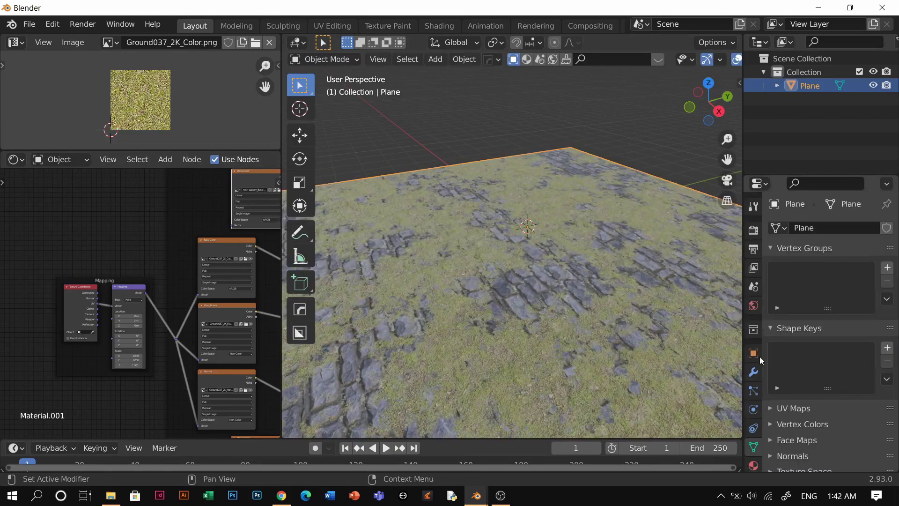
click(793, 408)
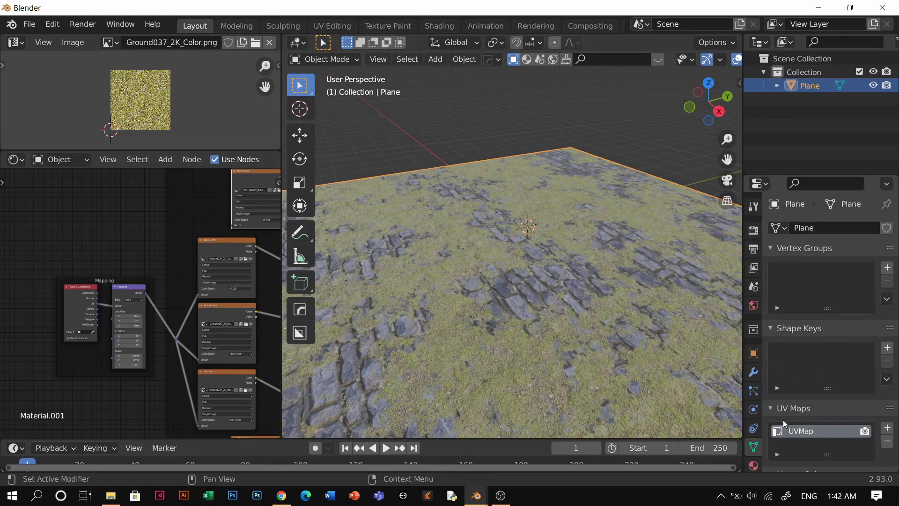
- Switch the Texture Coordinate node in the Mapping frame to a UV Map input node
scroll(156, 305, up, 1)
scroll(145, 302, up, 1)
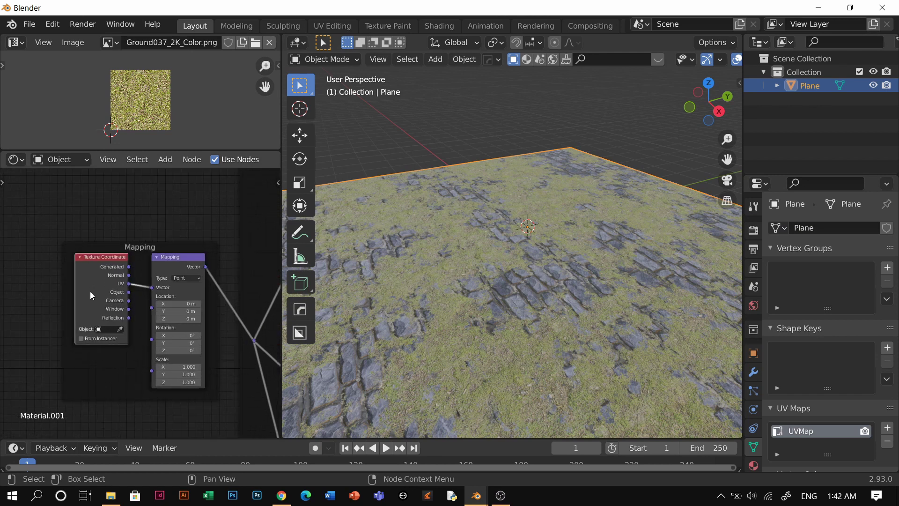
key(shift+s)
mouse_move(83, 289)
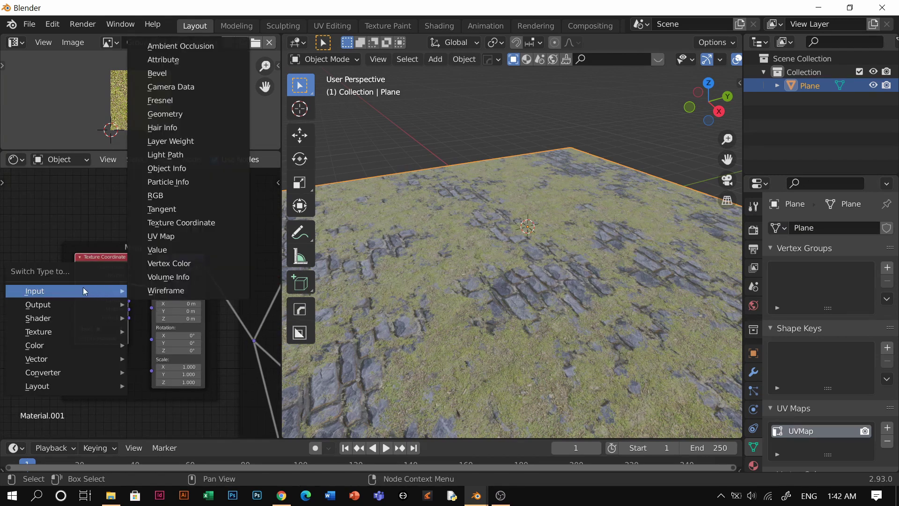
key(Escape)
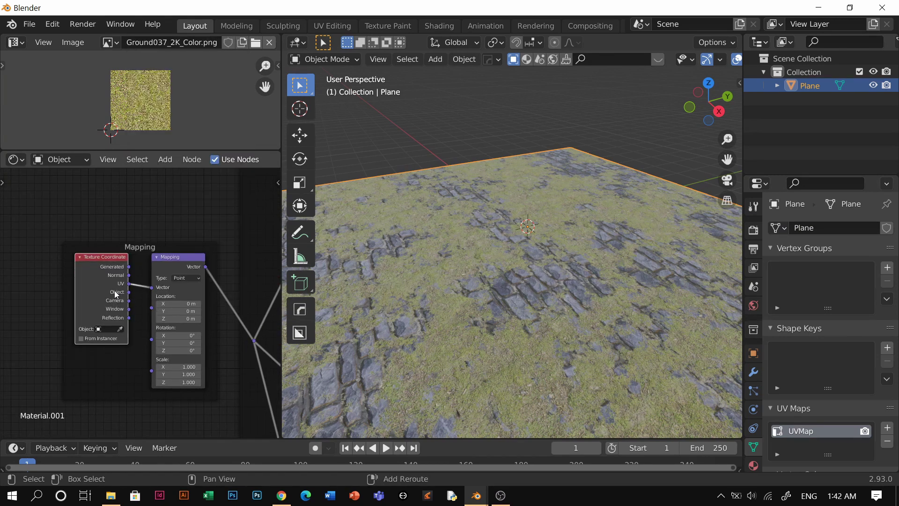
key(shift+s)
click(178, 237)
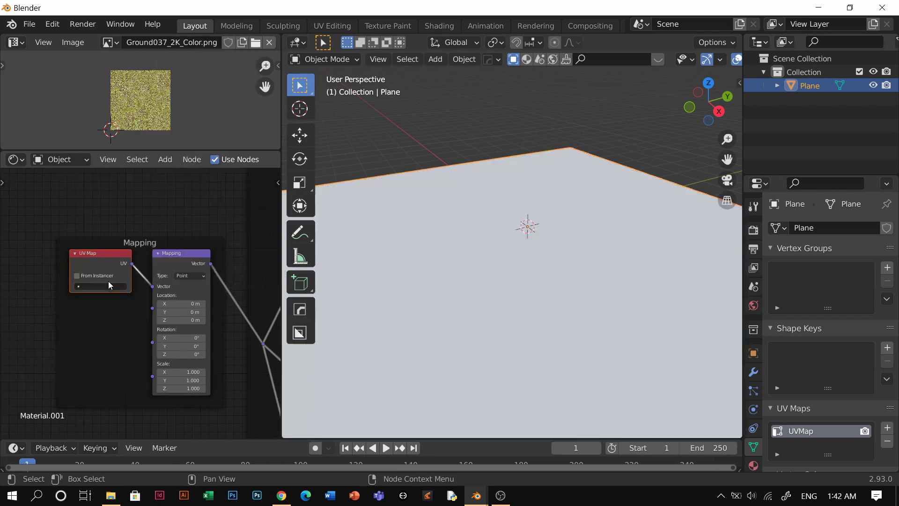
- Assign the plane's UVMap to the UV Map node feeding the Mapping node
click(97, 282)
click(83, 298)
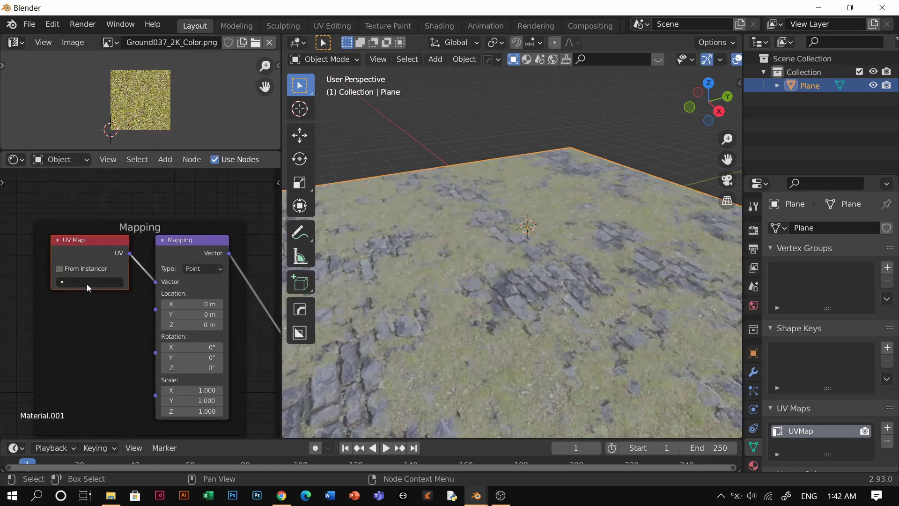
click(86, 284)
click(77, 299)
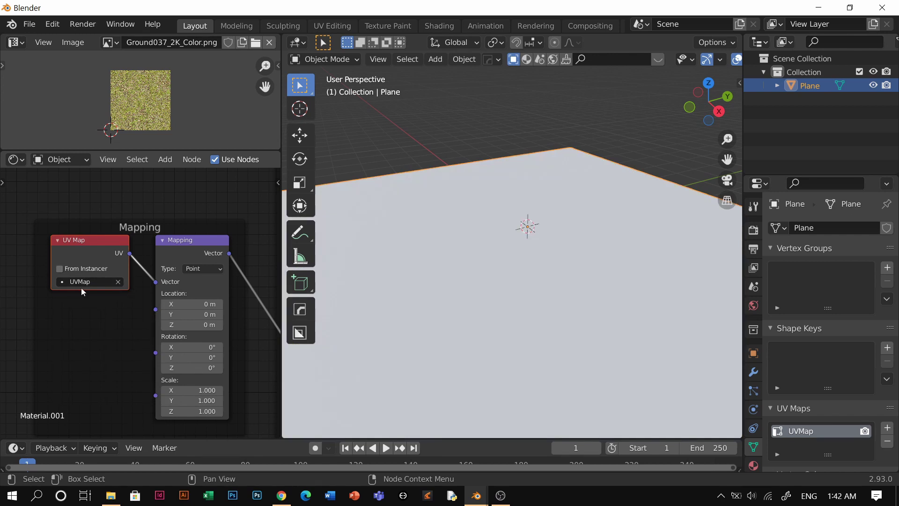
scroll(86, 292, down, 3)
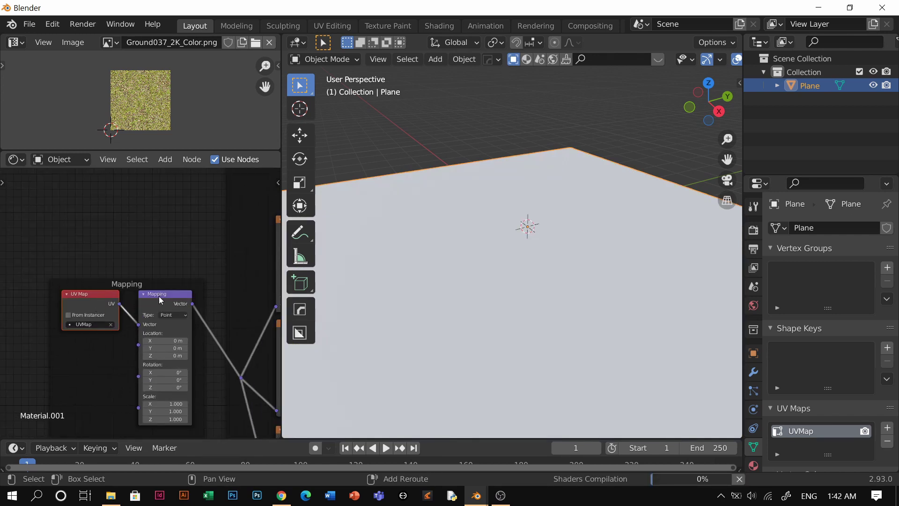
scroll(159, 296, down, 2)
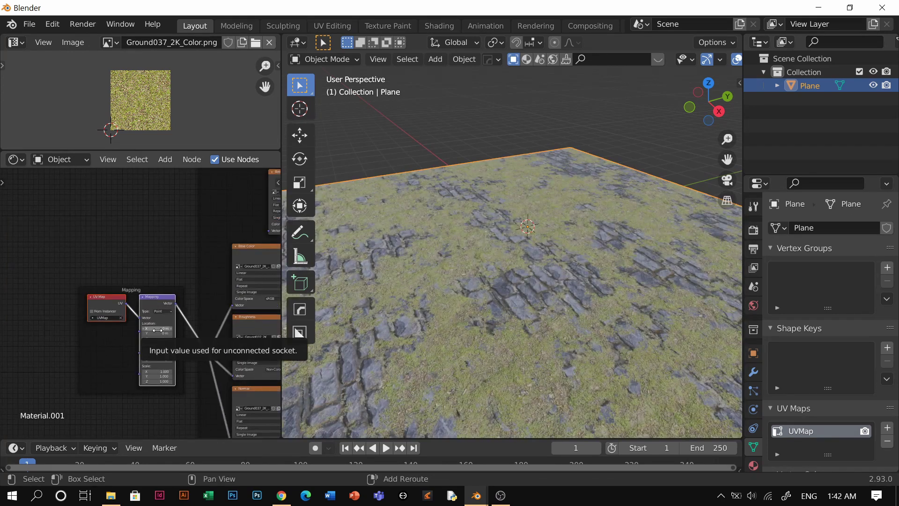
- Duplicate the UV Map and Mapping nodes and place the copies above the originals in the Mapping frame
key(shift+d)
click(145, 233)
key(KP_Decimal)
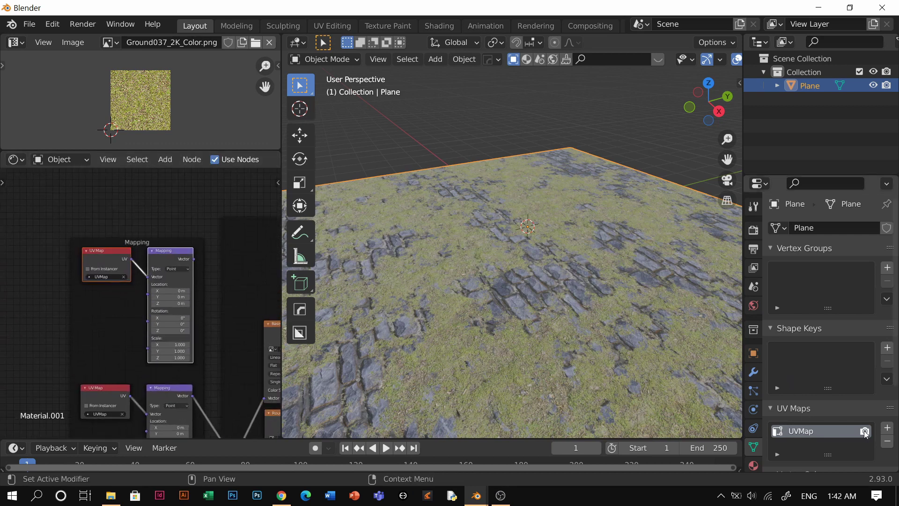
- Add a second UV map to the plane and assign UVMap.001 to the duplicated UV Map node
click(888, 428)
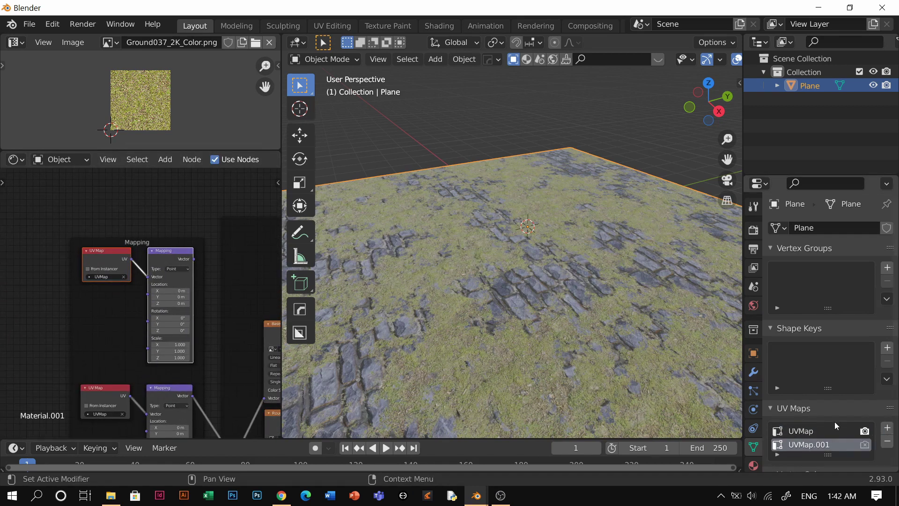
click(105, 277)
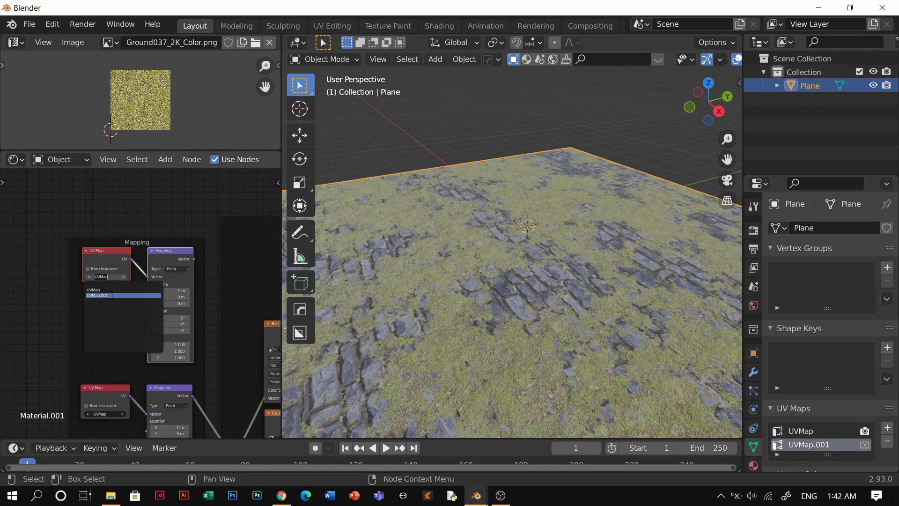
click(111, 295)
- Connect the duplicated Mapping node's Vector output to the rock watery base color and normal texture nodes
scroll(108, 286, down, 2)
middle_drag(124, 281, 46, 250)
drag(103, 232, 203, 271)
scroll(167, 263, down, 1)
middle_drag(187, 348, 168, 289)
scroll(96, 216, down, 1)
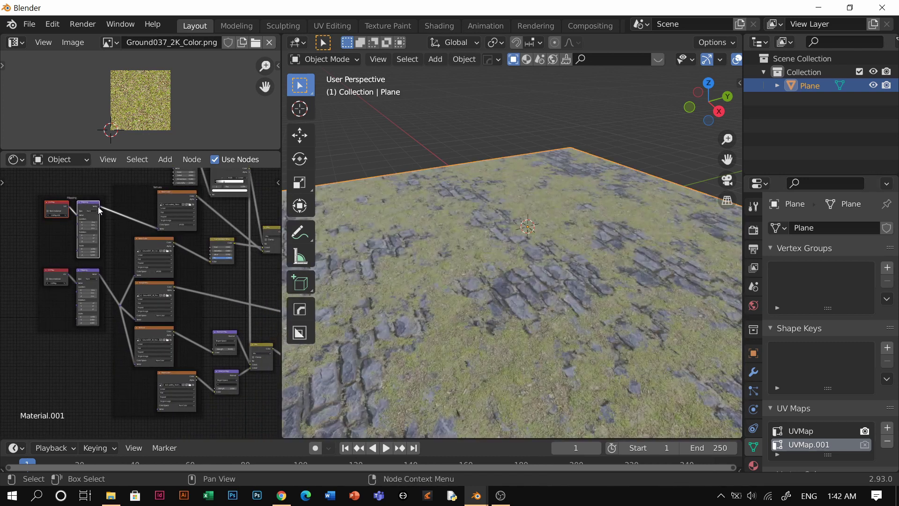
drag(99, 211, 159, 407)
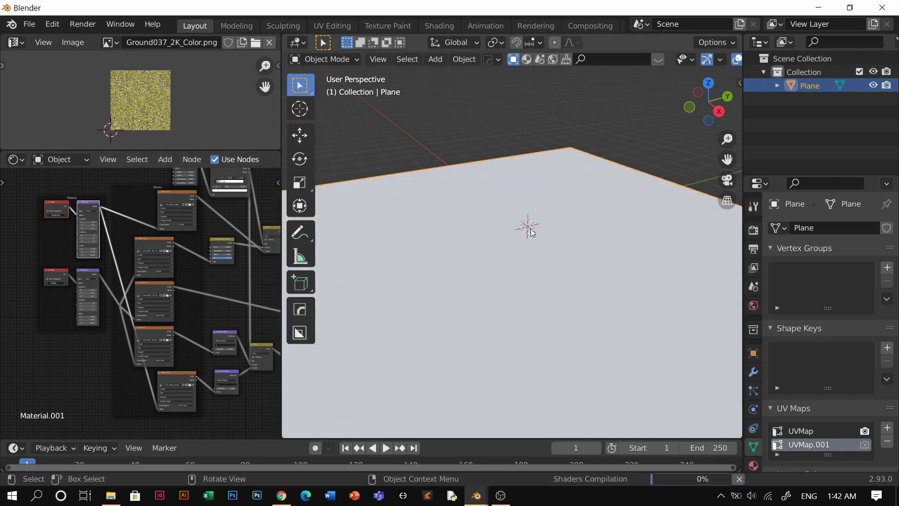
- Put the plane in Edit Mode with UVMap active and try scaling its UV layout in the UV editor
middle_drag(529, 228, 539, 284)
click(800, 432)
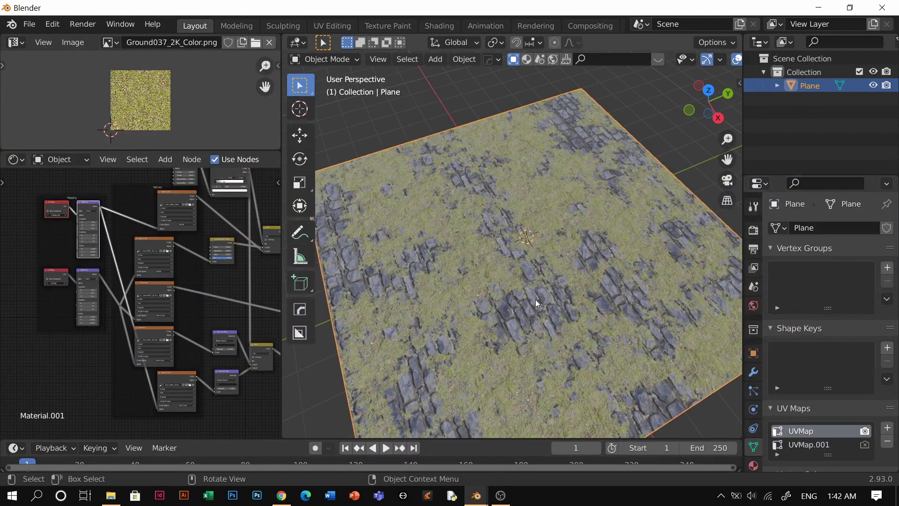
key(Tab)
click(633, 259)
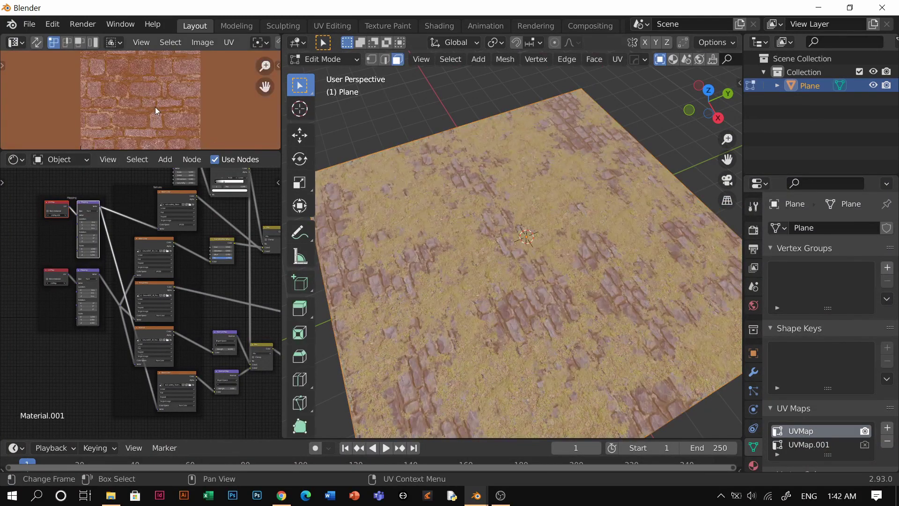
scroll(175, 117, down, 6)
key(s)
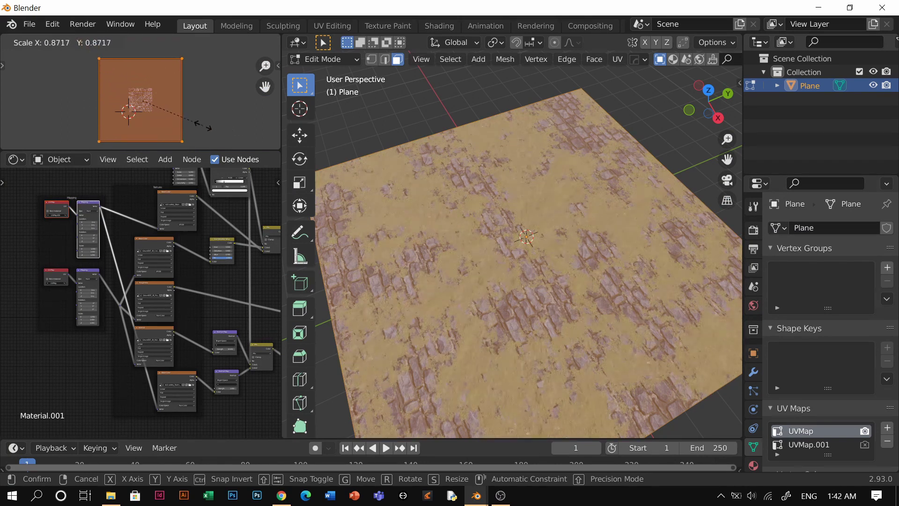
right_click(177, 122)
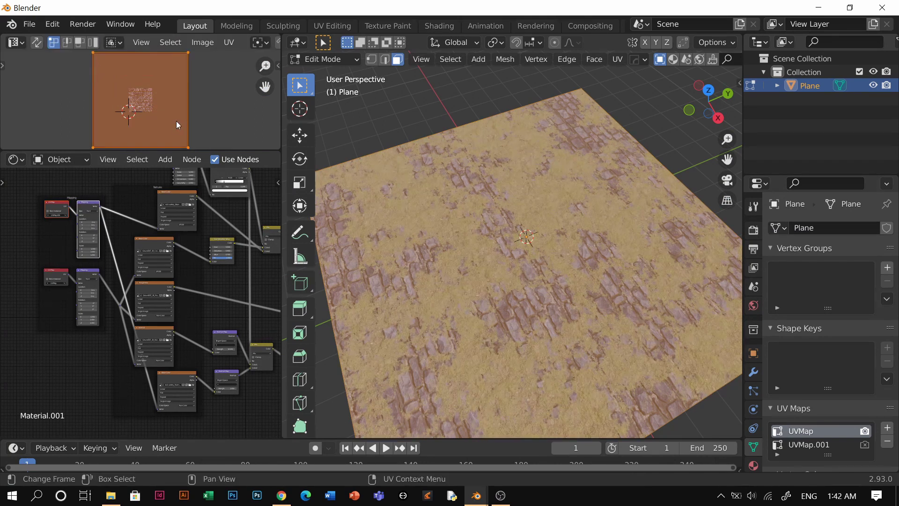
- Make UVMap.001 active, rescale its UV layout separately and return to Object Mode
click(811, 444)
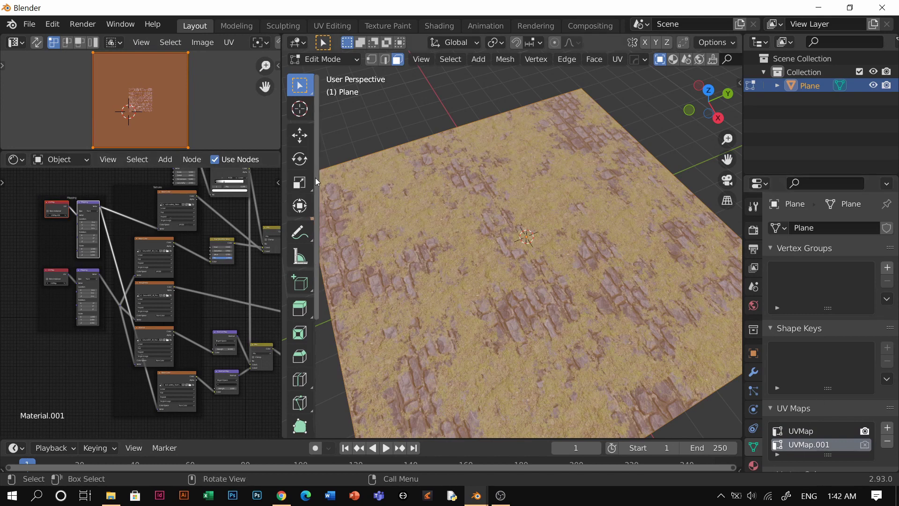
key(s)
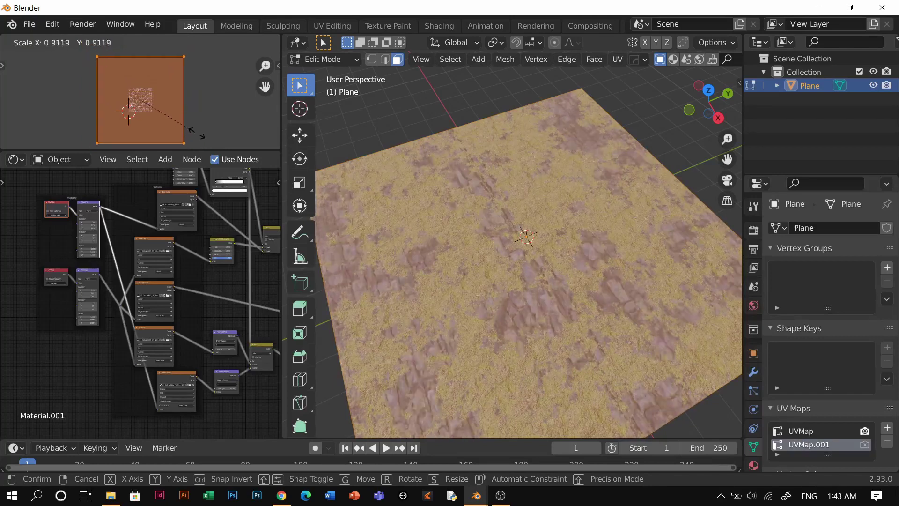
click(208, 136)
key(Tab)
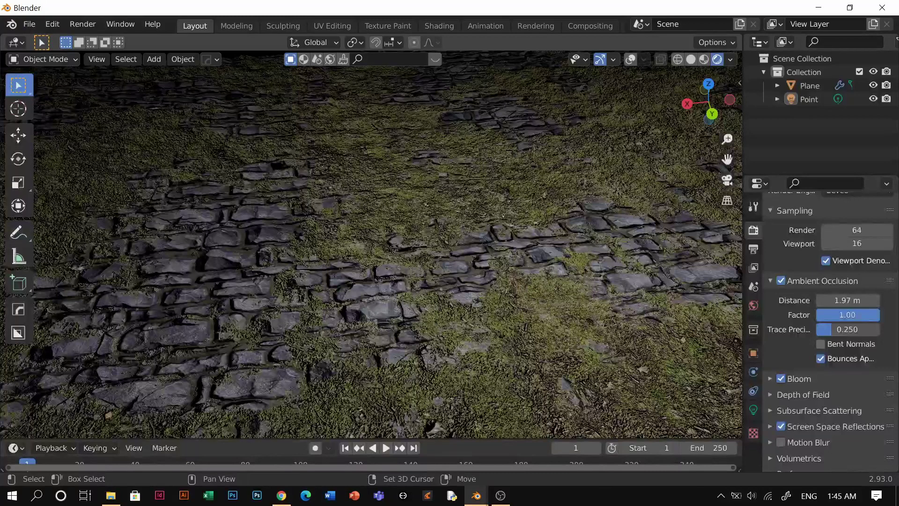
- Walk through the rendered ground to examine the blended rock and moss, and return to Solid shading
key(shift+grave)
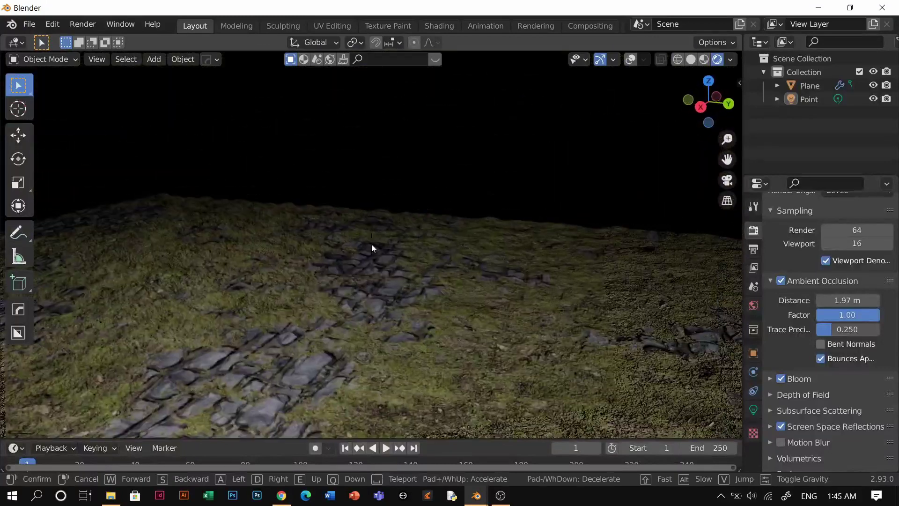
click(372, 243)
key(z)
click(583, 310)
- Switch to the Insectoid monster on highway 2 file and examine the road's blended leaves in Material Preview shading
mouse_move(483, 496)
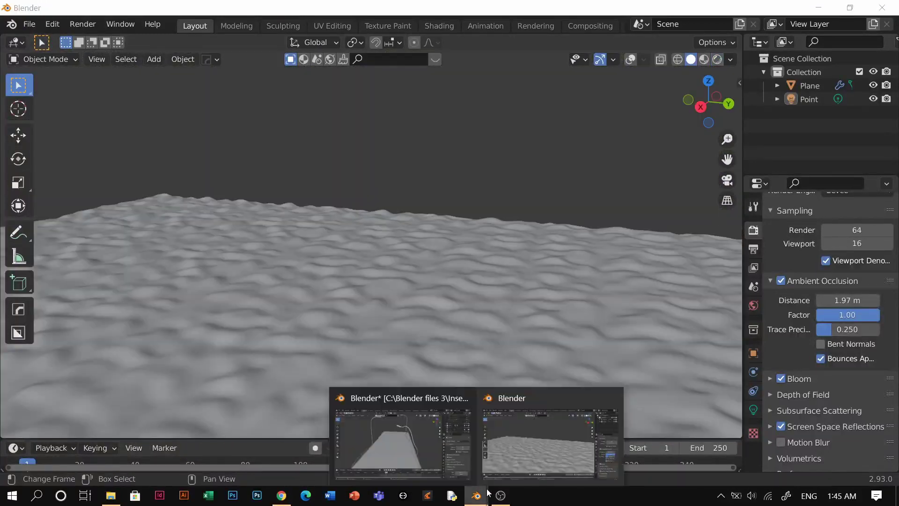
click(414, 450)
key(z)
click(414, 294)
mouse_move(406, 300)
shift+middle_down()
mouse_move(461, 231)
mouse_move(450, 234)
mouse_move(501, 231)
mouse_move(443, 263)
mouse_move(439, 224)
mouse_move(443, 259)
mouse_move(538, 296)
mouse_move(572, 287)
mouse_move(463, 260)
shift+middle_up()
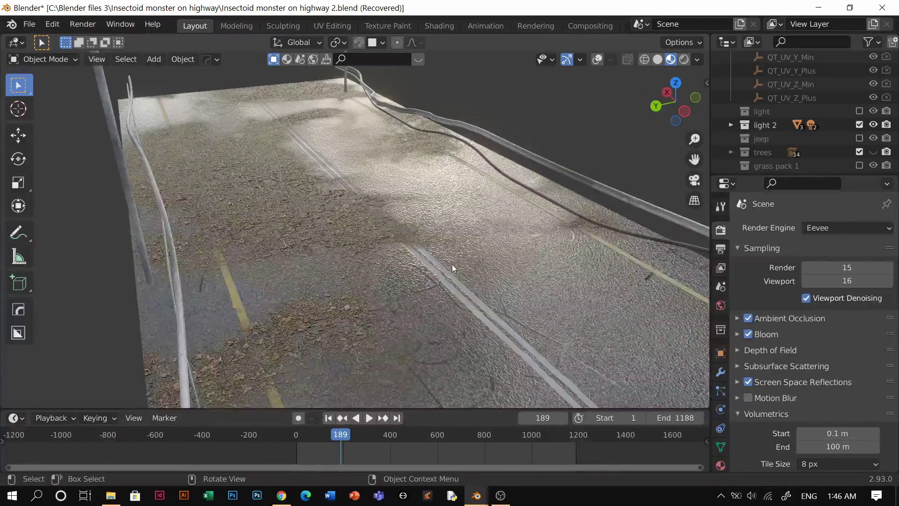
- Switch back to the unsaved ground plane file and inspect the plane in Rendered shading
mouse_move(476, 495)
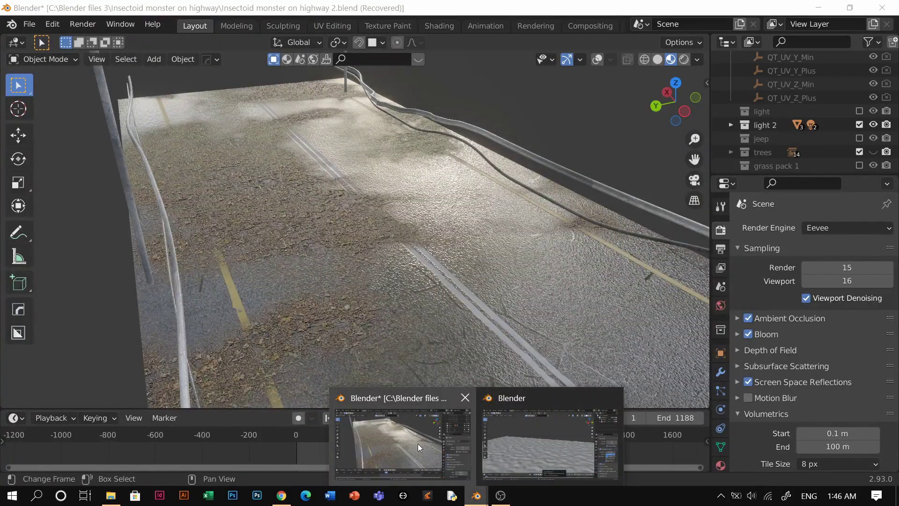
click(523, 422)
key(z)
click(491, 207)
mouse_move(467, 250)
middle_down()
mouse_move(395, 260)
mouse_move(335, 255)
middle_up()
- Split the 3D viewport vertically and turn the new area into a Shader Editor with its sidebar hidden
drag(2, 36, 200, 61)
click(15, 43)
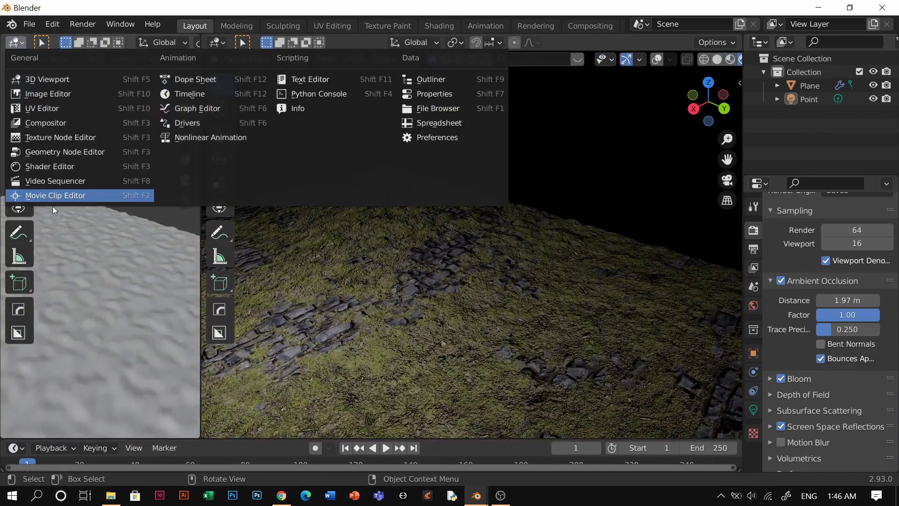
click(50, 167)
key(n)
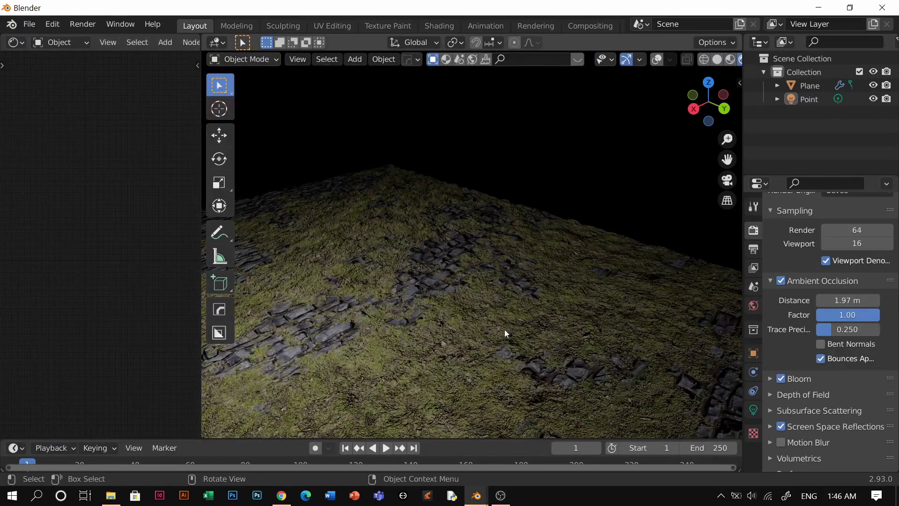
- Select the plane and box-select all nodes of its Material.001 network
click(475, 330)
middle_drag(81, 185, 107, 156)
scroll(129, 203, up, 3)
drag(138, 132, 10, 327)
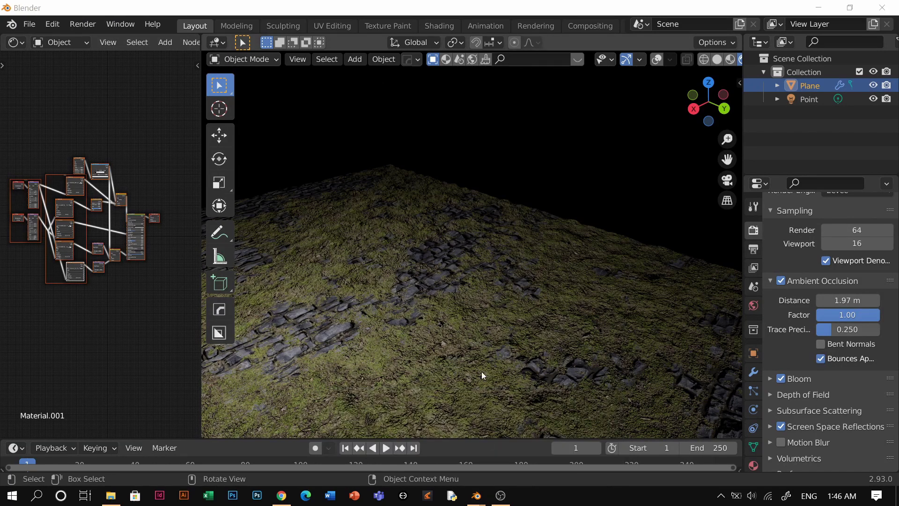
- Return the ground scene to Solid shading and walk along the road in the highway file in Rendered shading
click(485, 403)
key(z)
mouse_move(476, 495)
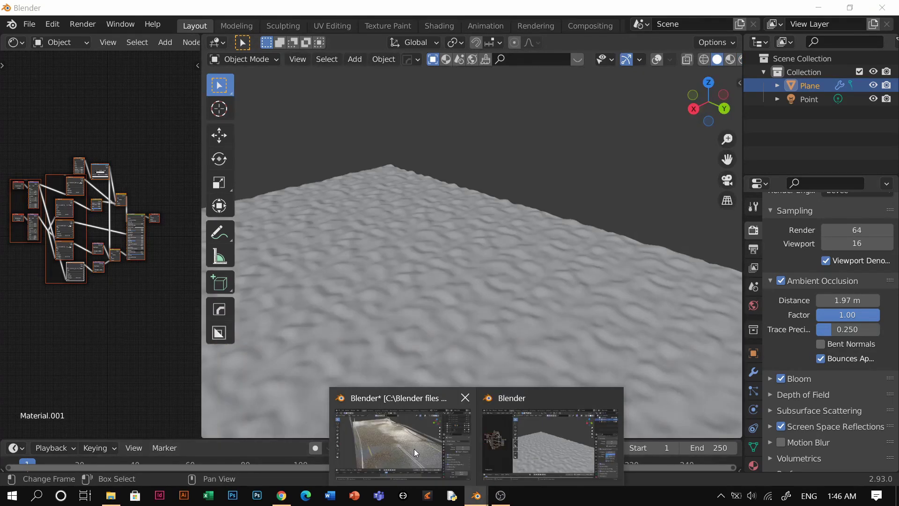
click(414, 448)
mouse_move(404, 244)
middle_down()
mouse_move(353, 249)
mouse_move(369, 249)
middle_up()
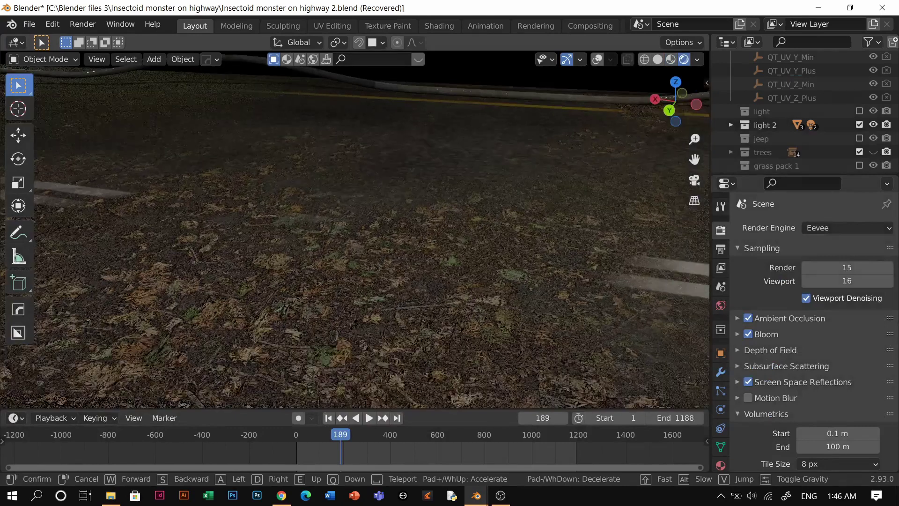
key(d)
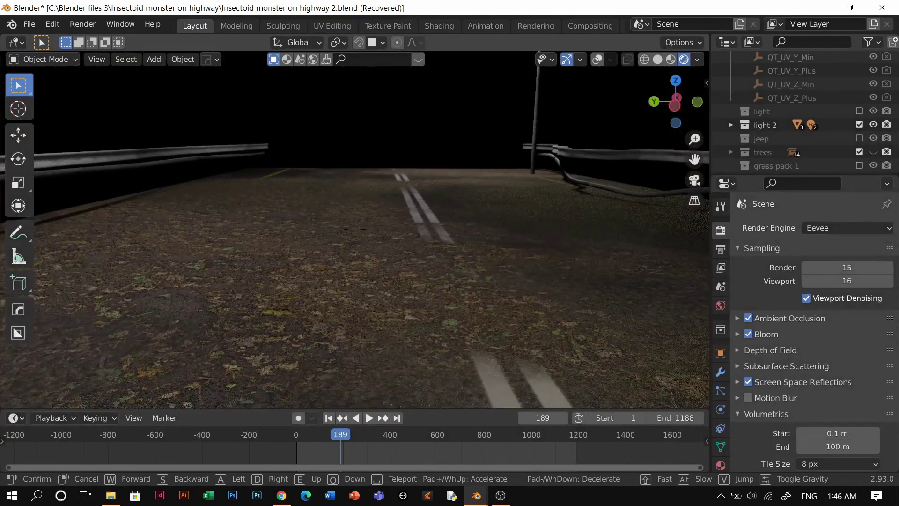
click(355, 229)
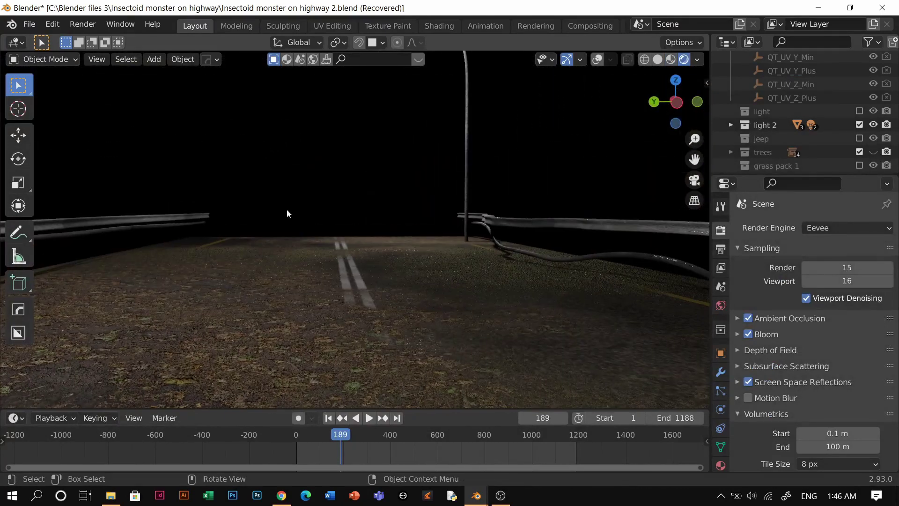